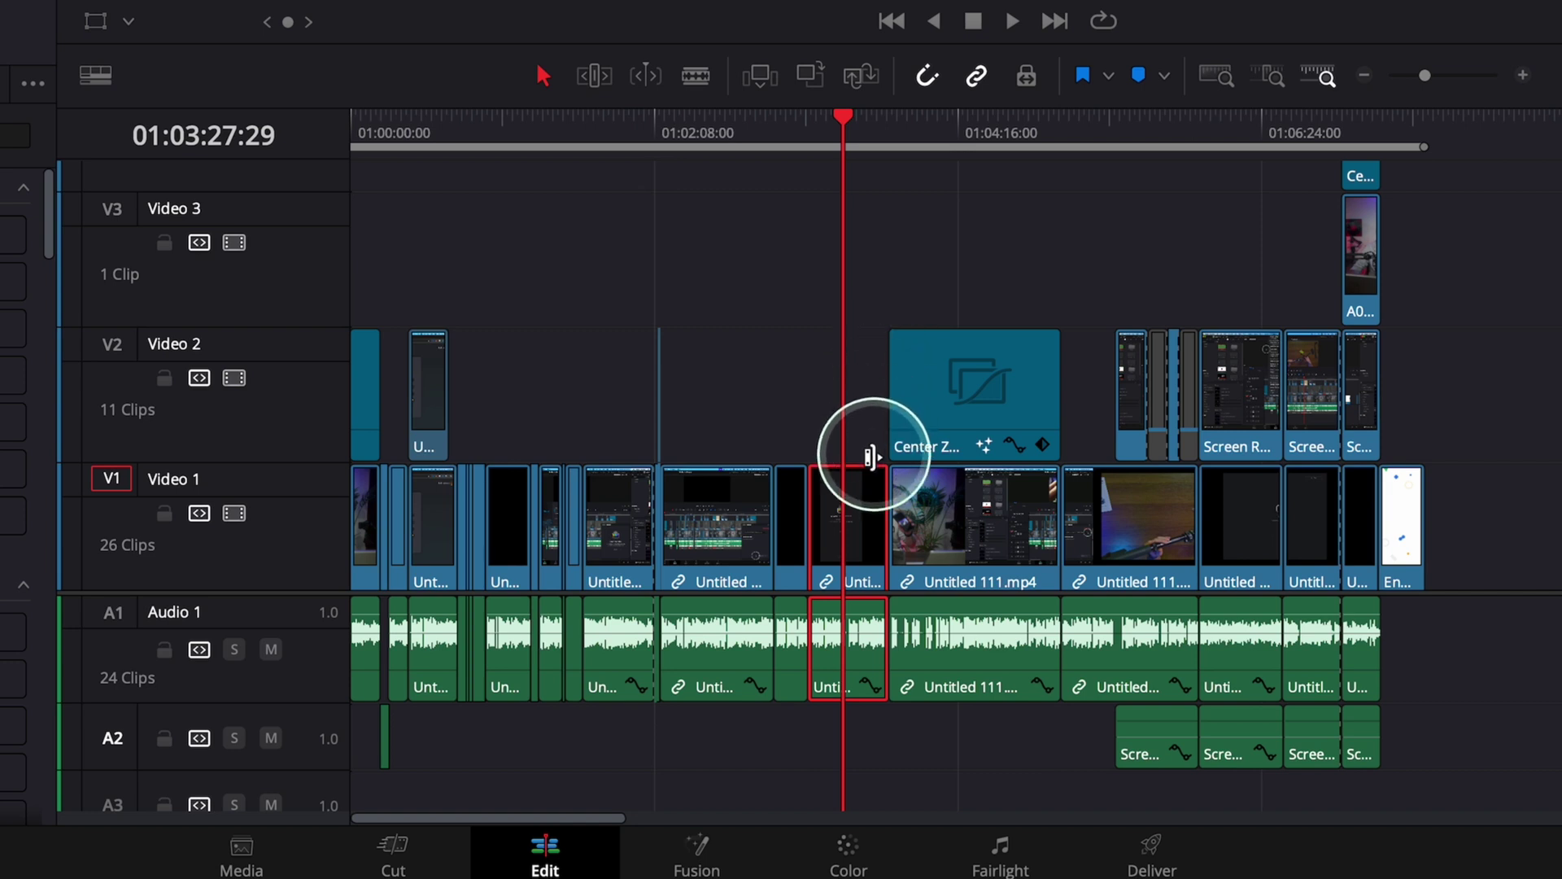
Delete a linked duplicate, turn off Linked Selection, and copy only the V1 video onto V2.
left_click_drag(861, 491, 827, 471)
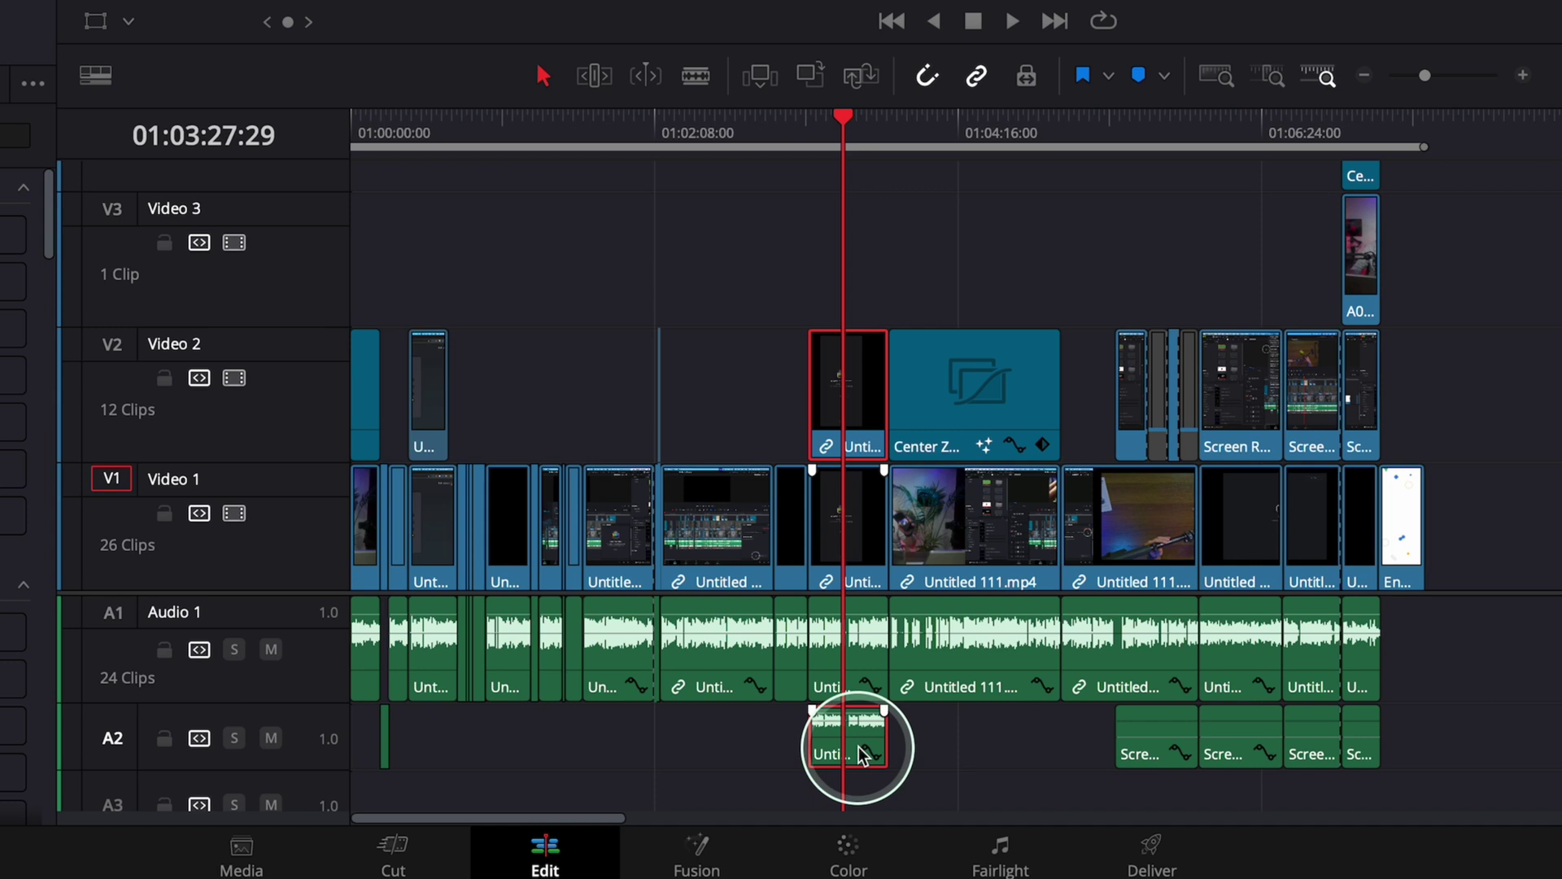
key("BackSpace")
left_click(838, 521)
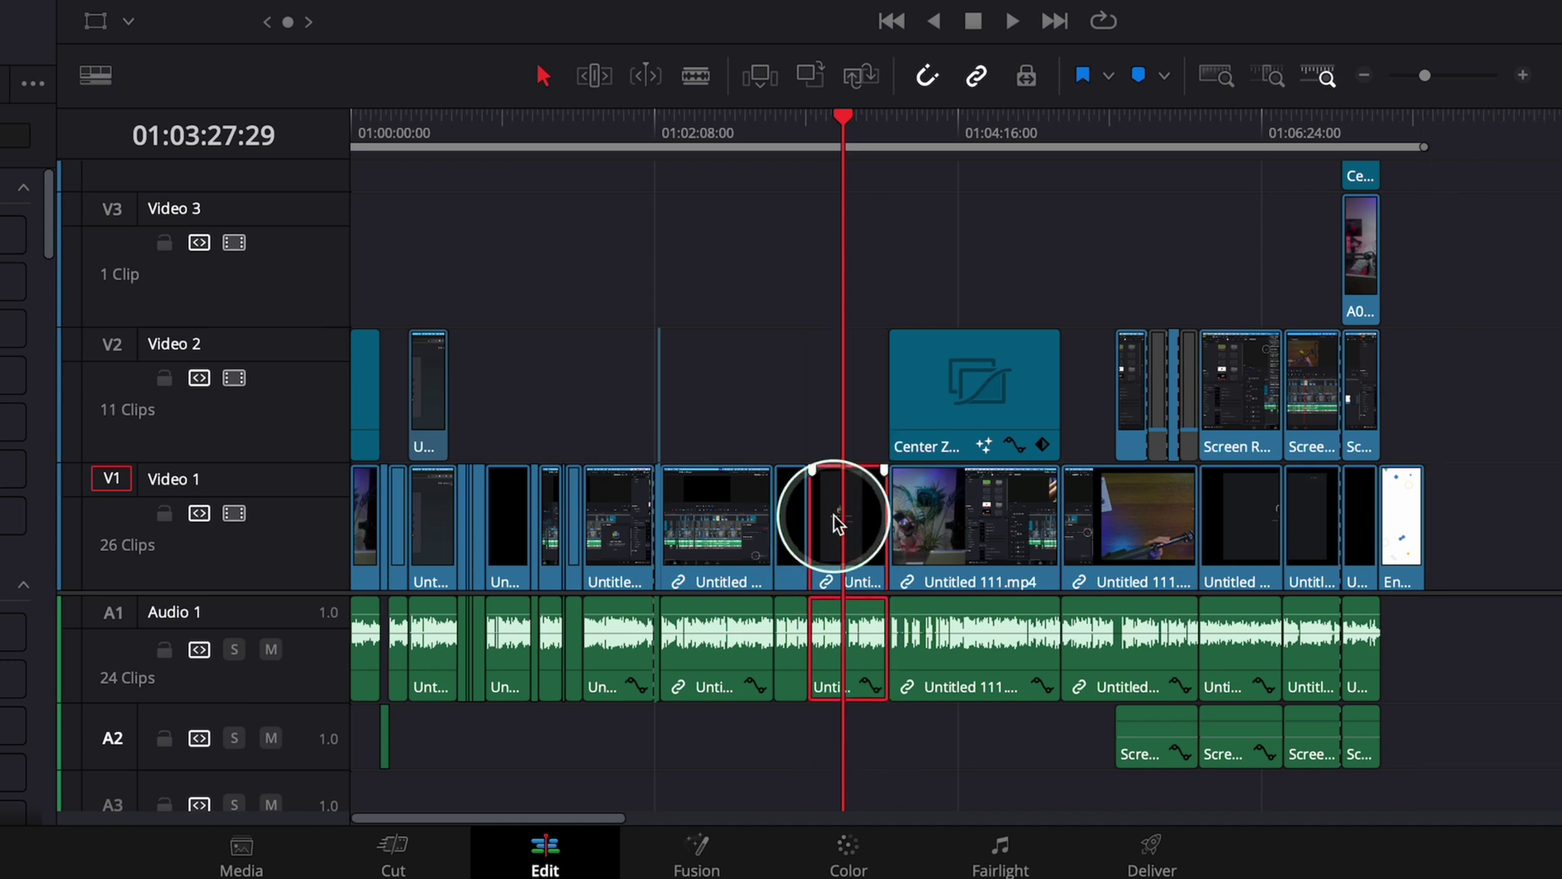
left_click(978, 77)
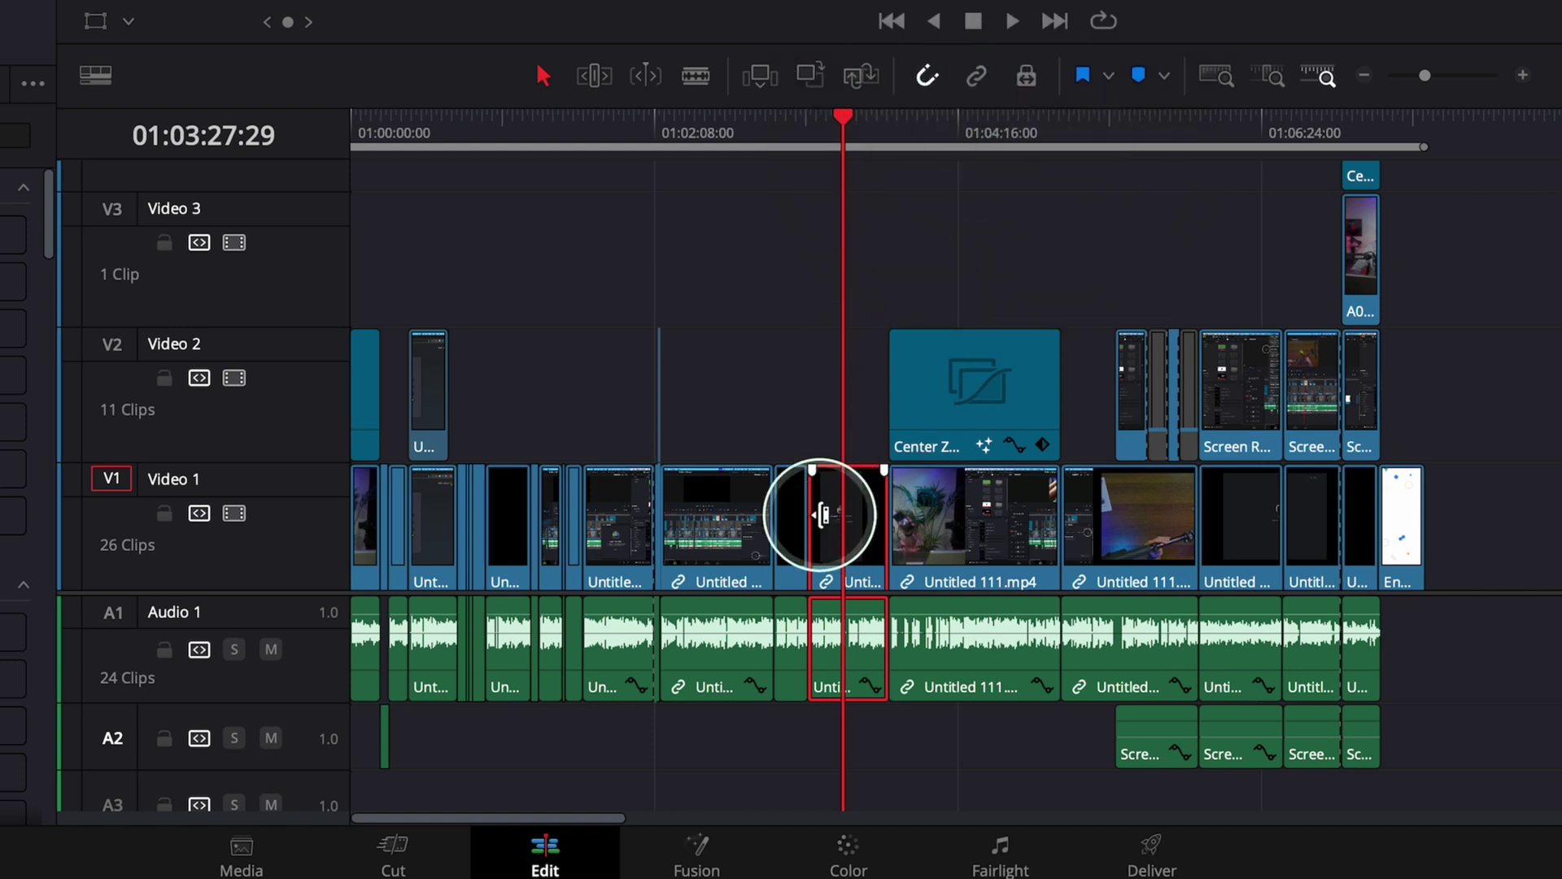
left_click(830, 513)
left_click_drag(830, 513, 837, 457)
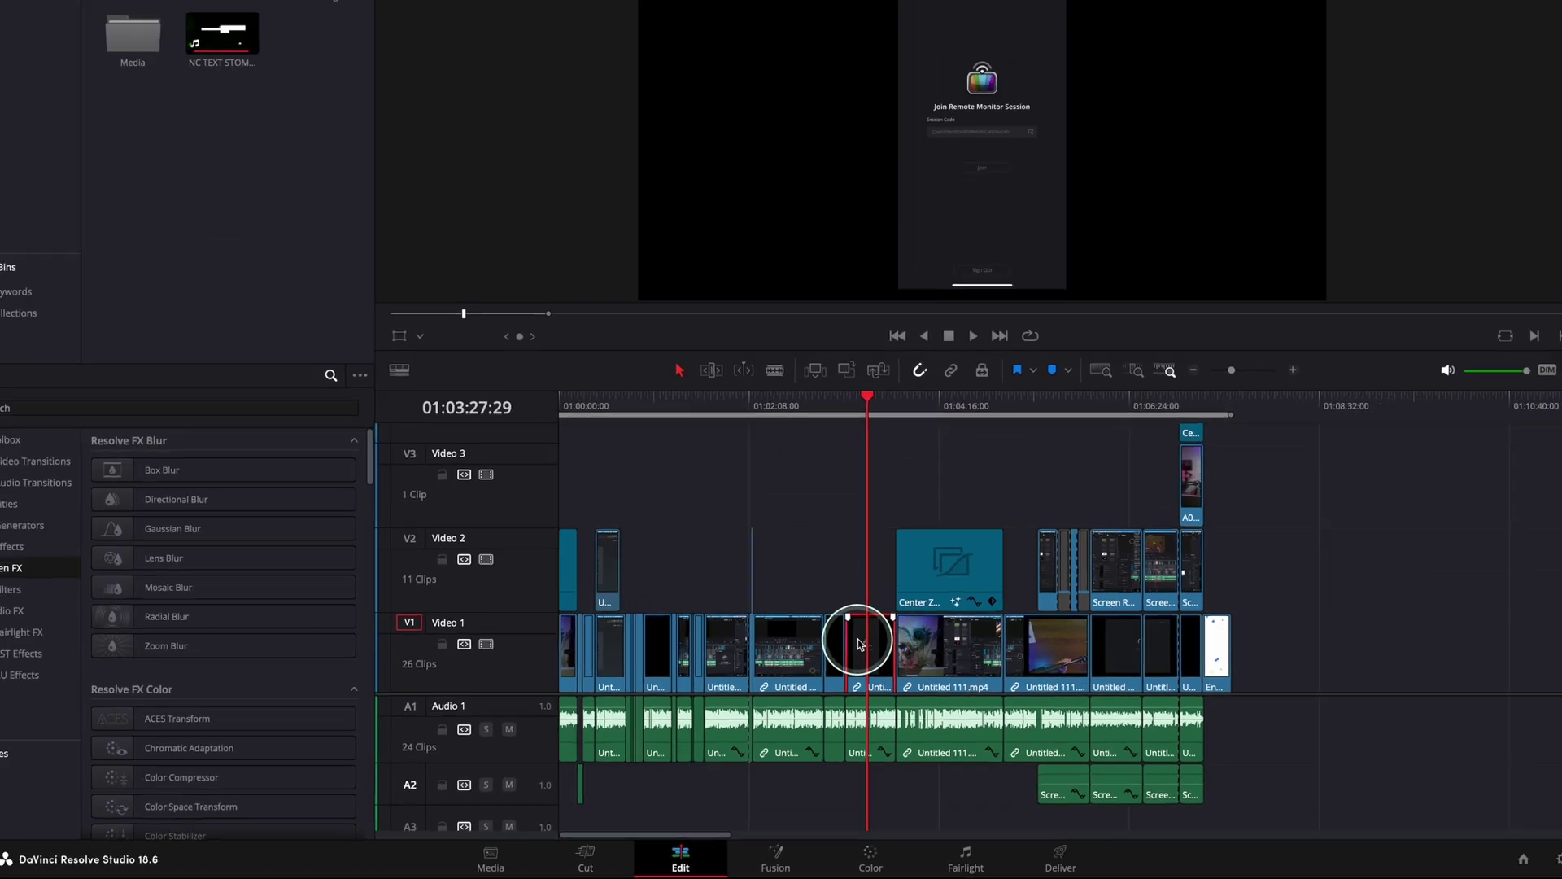
left_click_drag(864, 620, 865, 618)
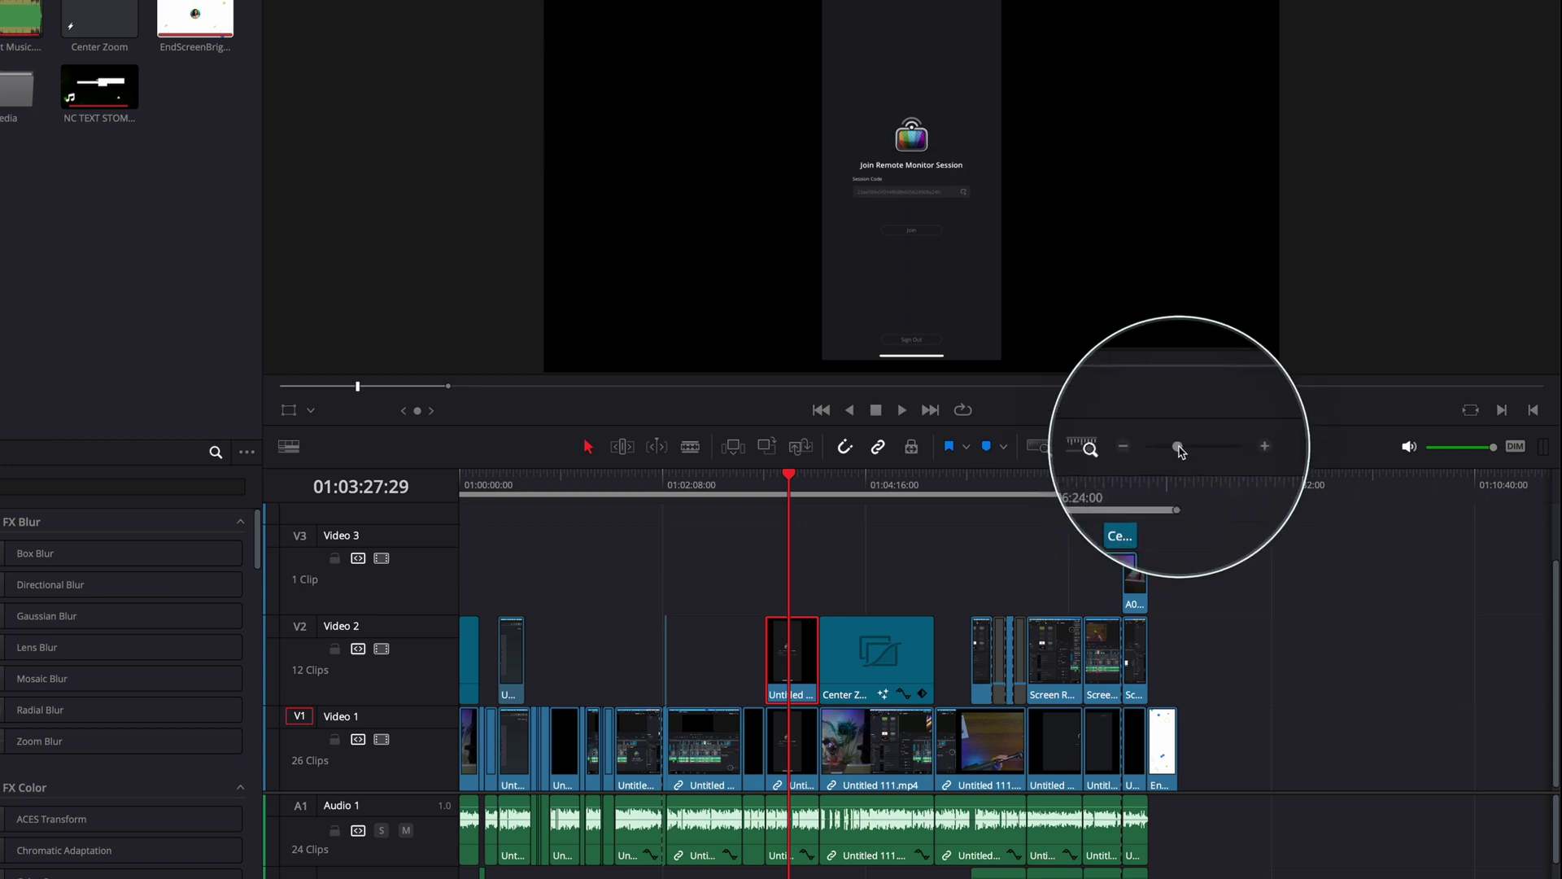
Zoom the timeline in and park the playhead at 01:03:17:00.
left_click(1243, 448)
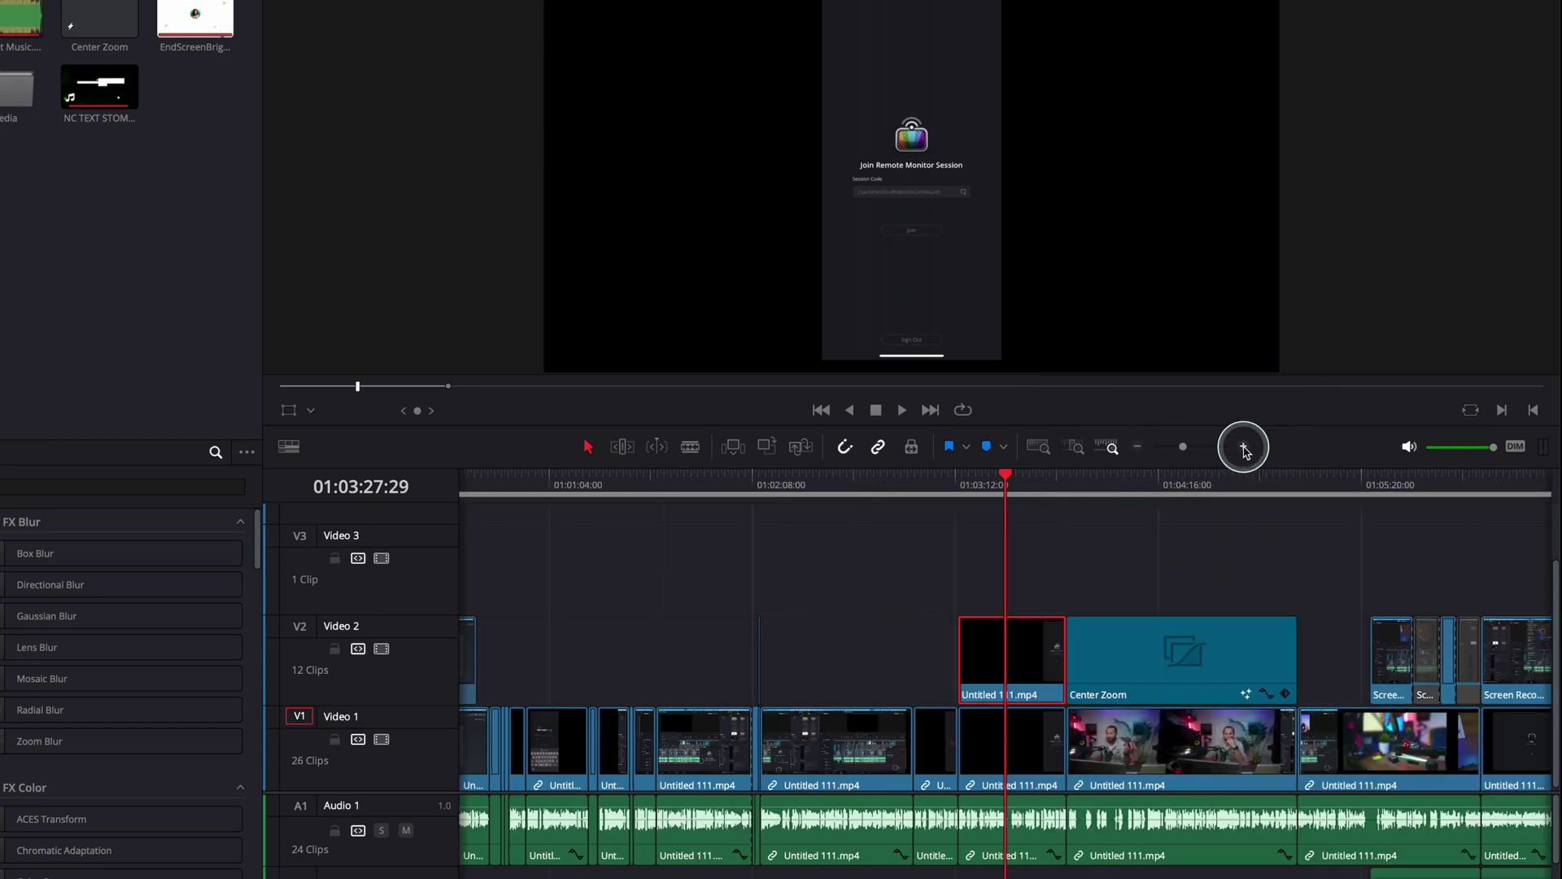
left_click(1243, 448)
left_click(1244, 448)
scroll(862, 593, "right", 3)
left_click_drag(771, 481, 697, 494)
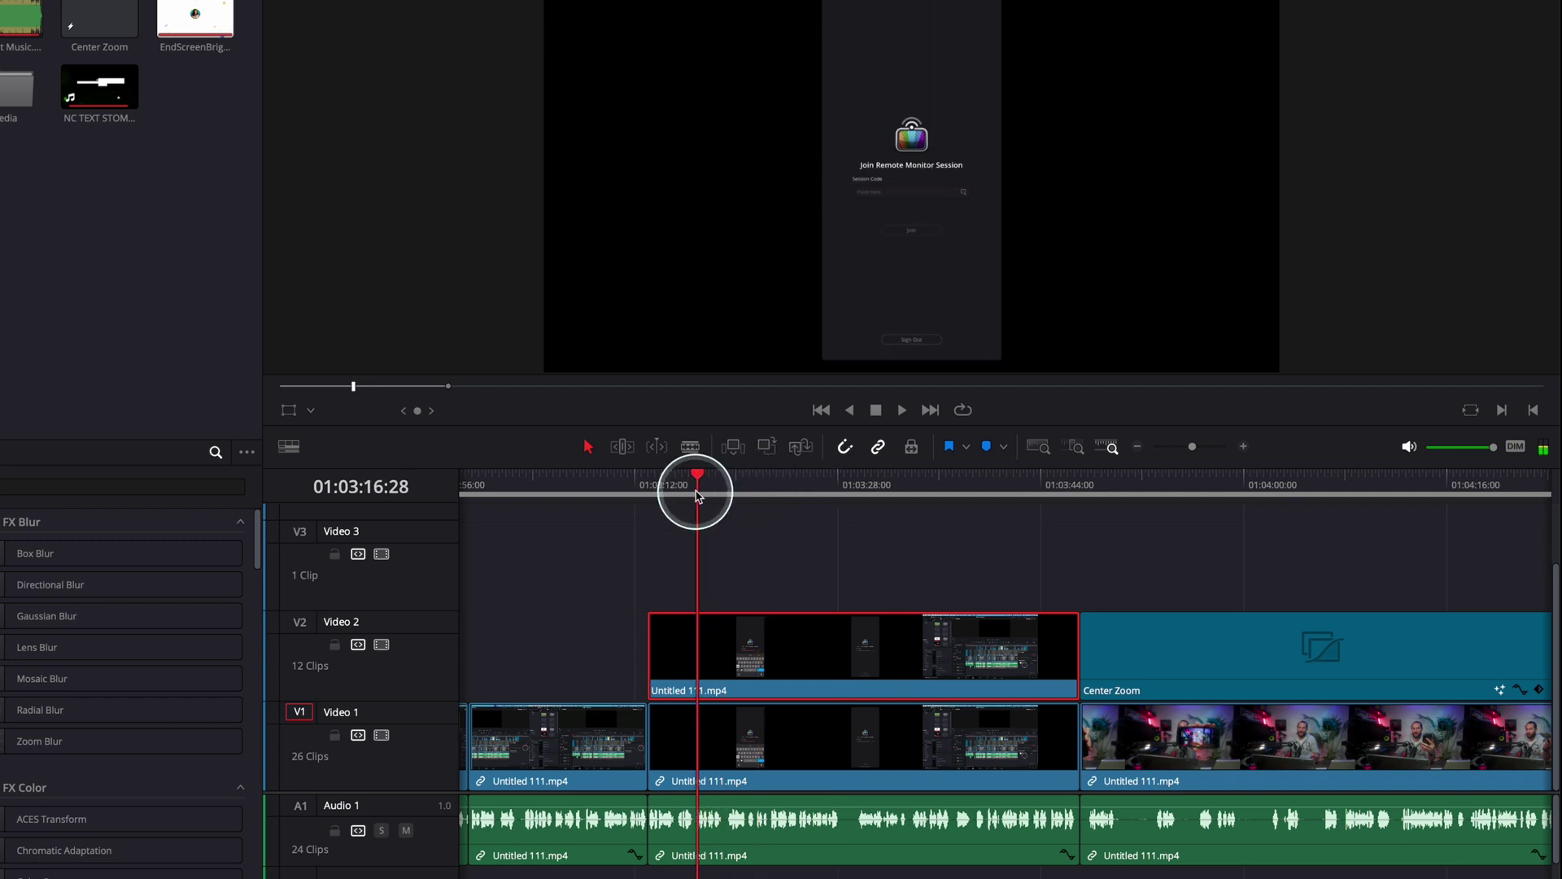
left_click(699, 481)
Trim +04:10 off the start of the Video 2 copy so it begins at the playhead.
left_click(726, 644)
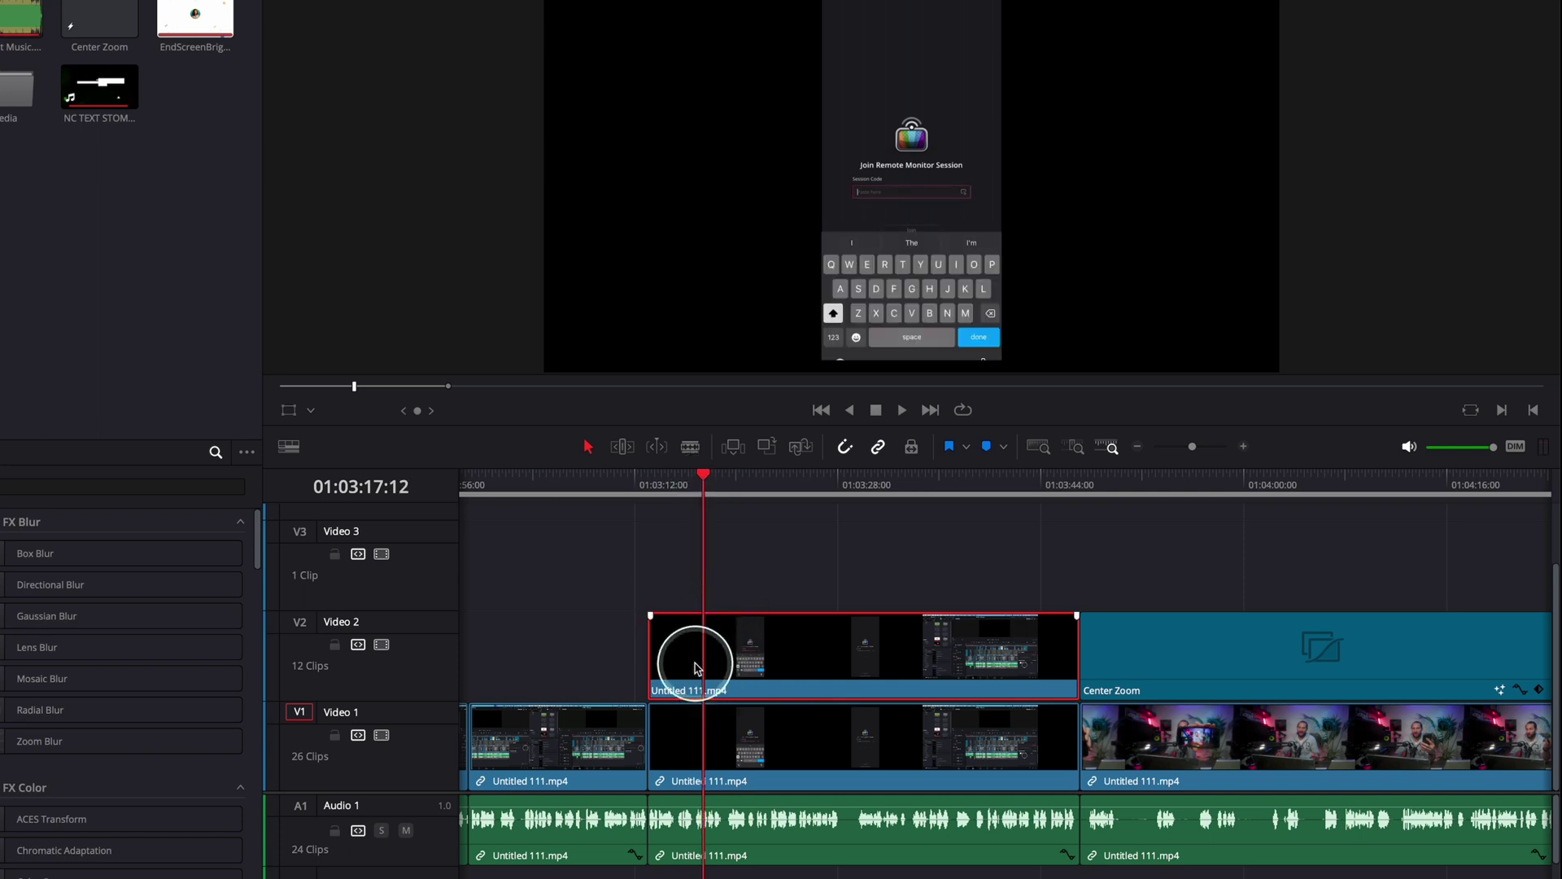
left_click_drag(655, 649, 704, 649)
left_click(765, 650)
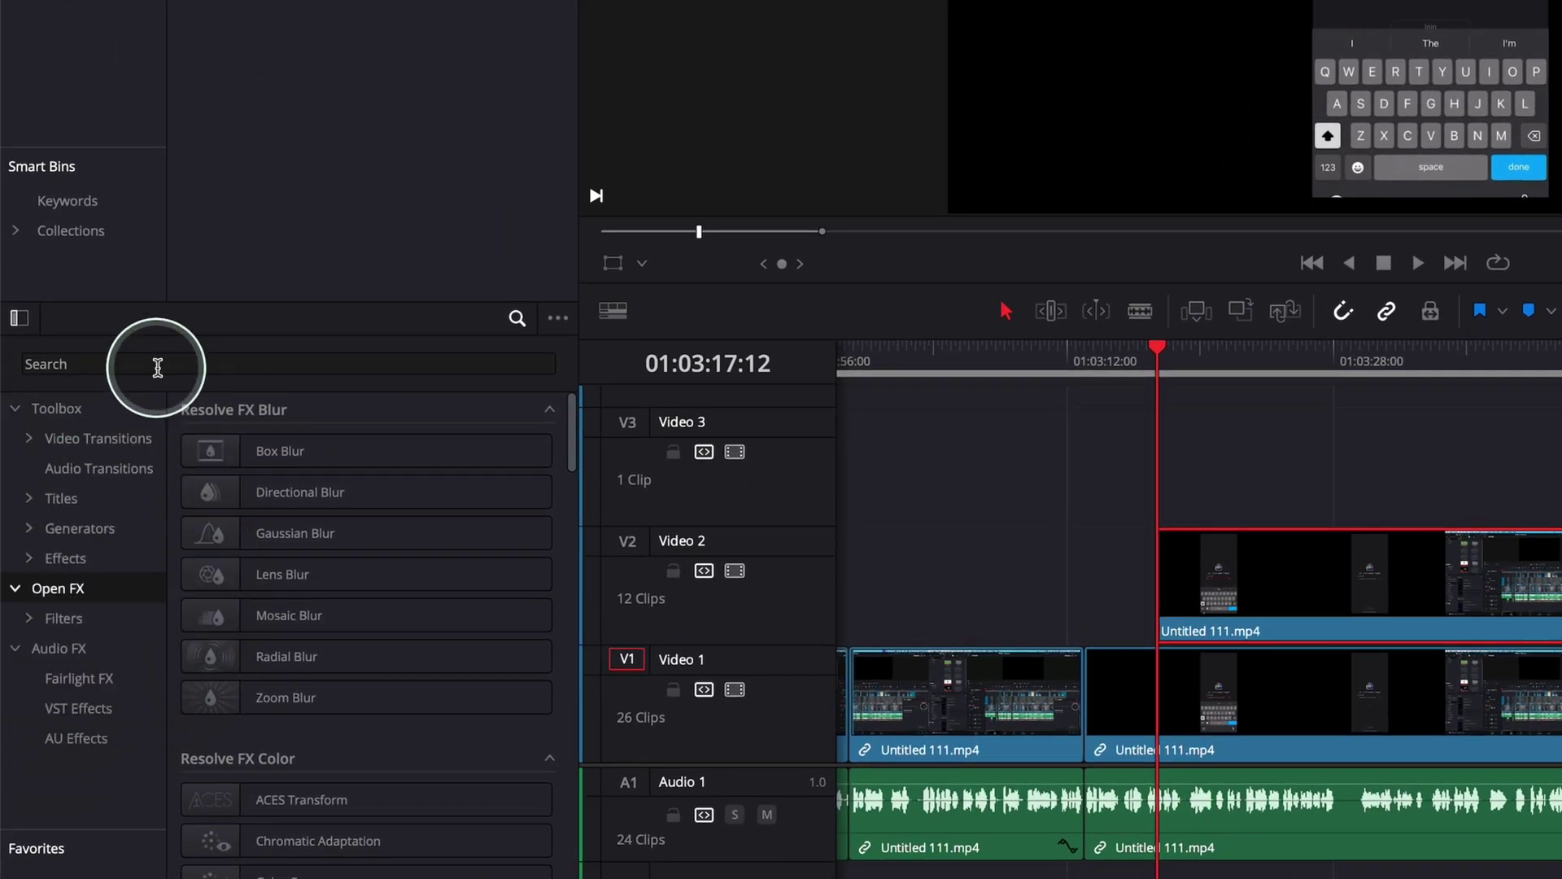
Search effects for 'gau' and apply Resolve FX Gaussian Blur to the V2 copy, scrubbing to preview.
left_click(160, 365)
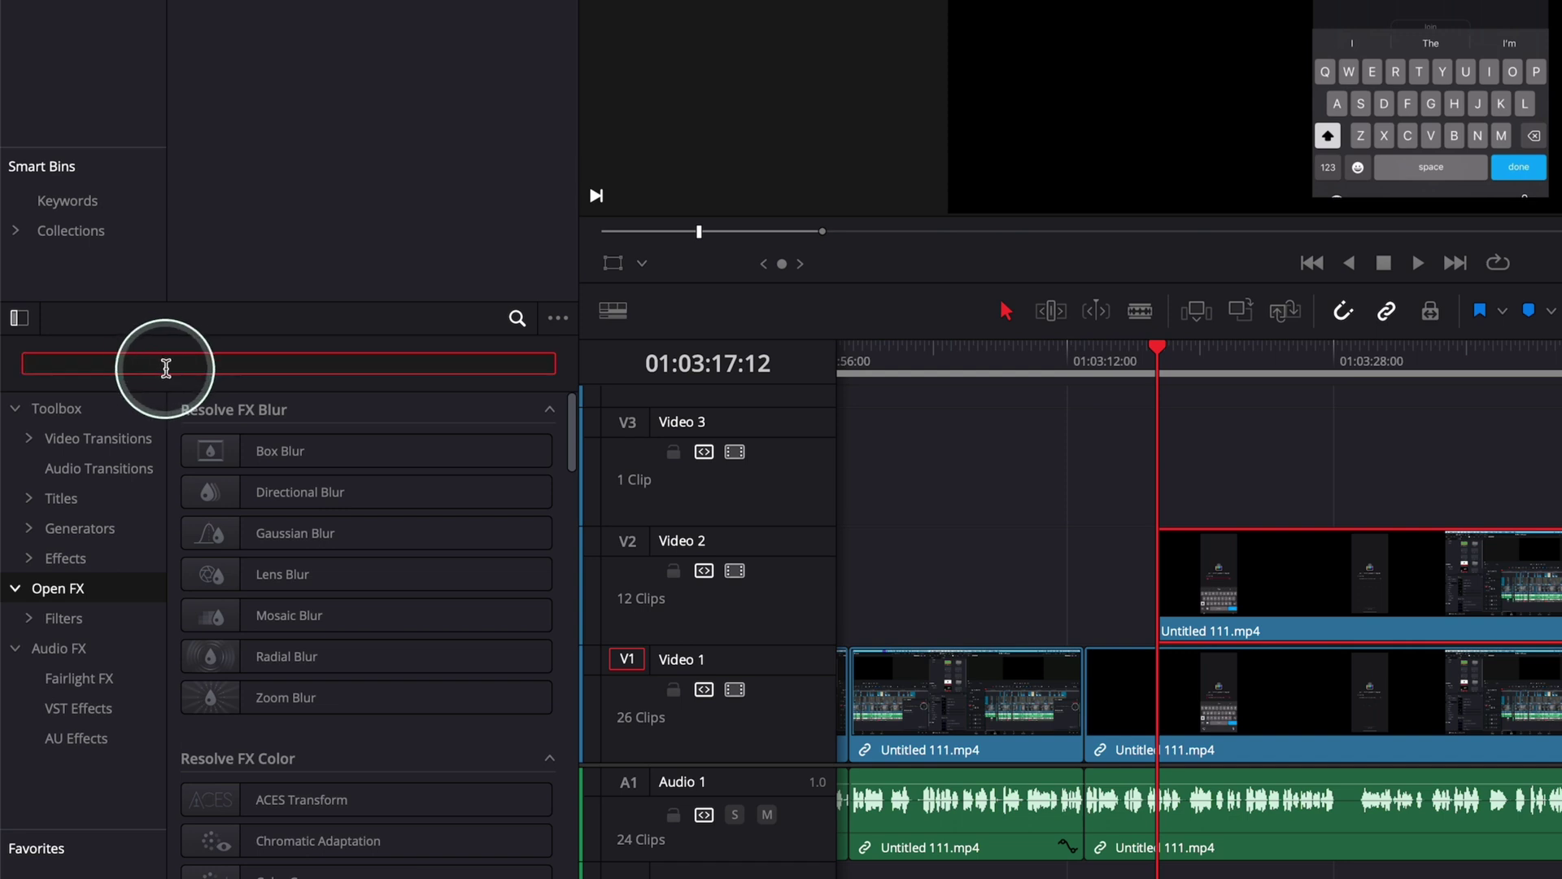
type("gau")
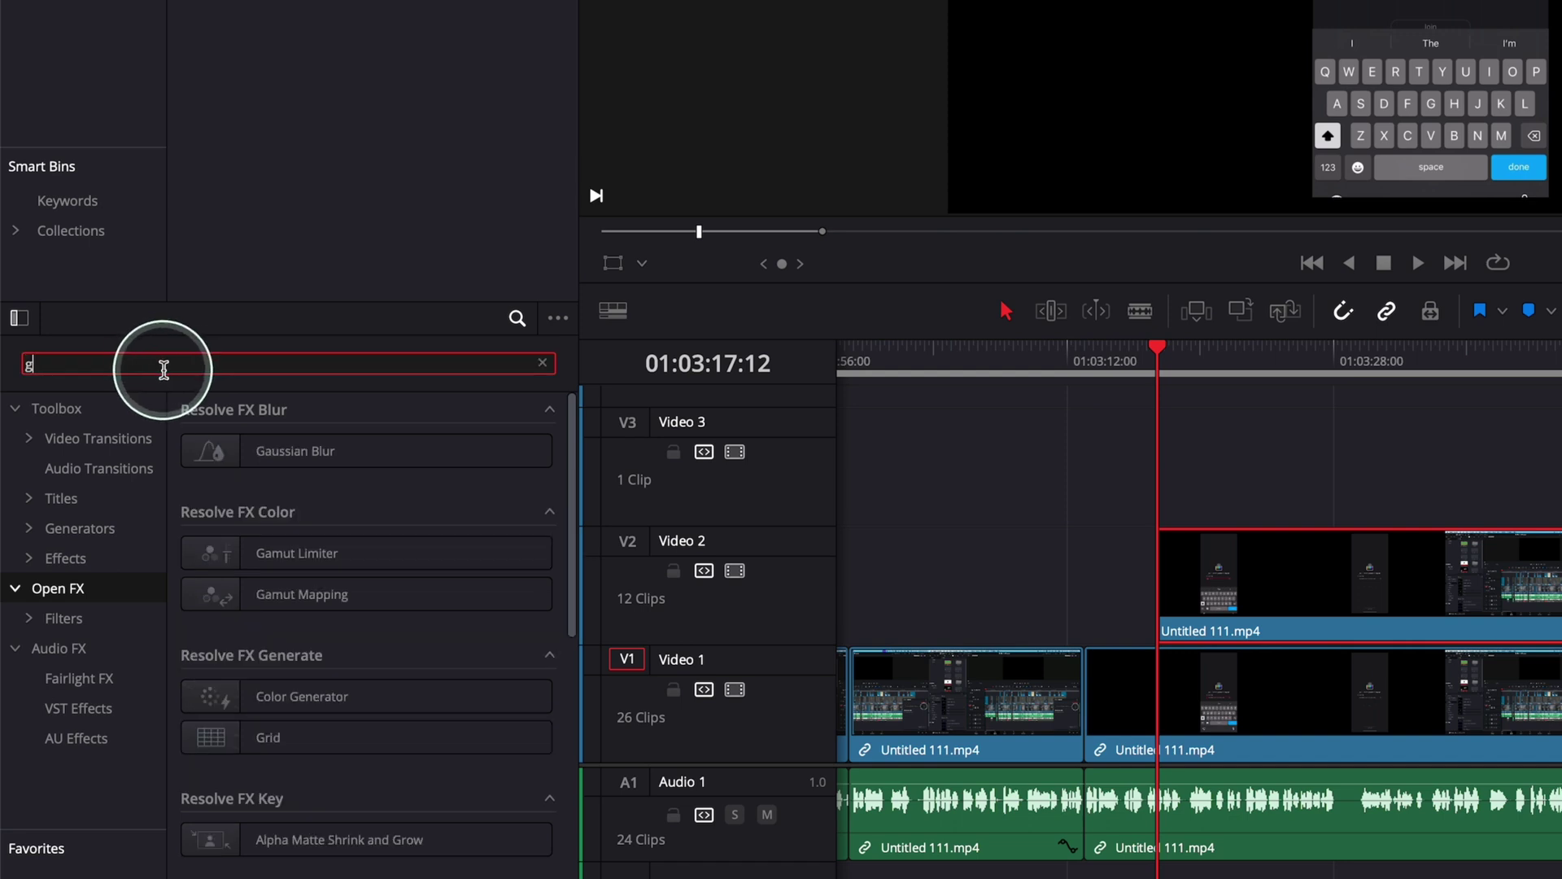
left_click(252, 449)
left_click_drag(256, 456, 1297, 580)
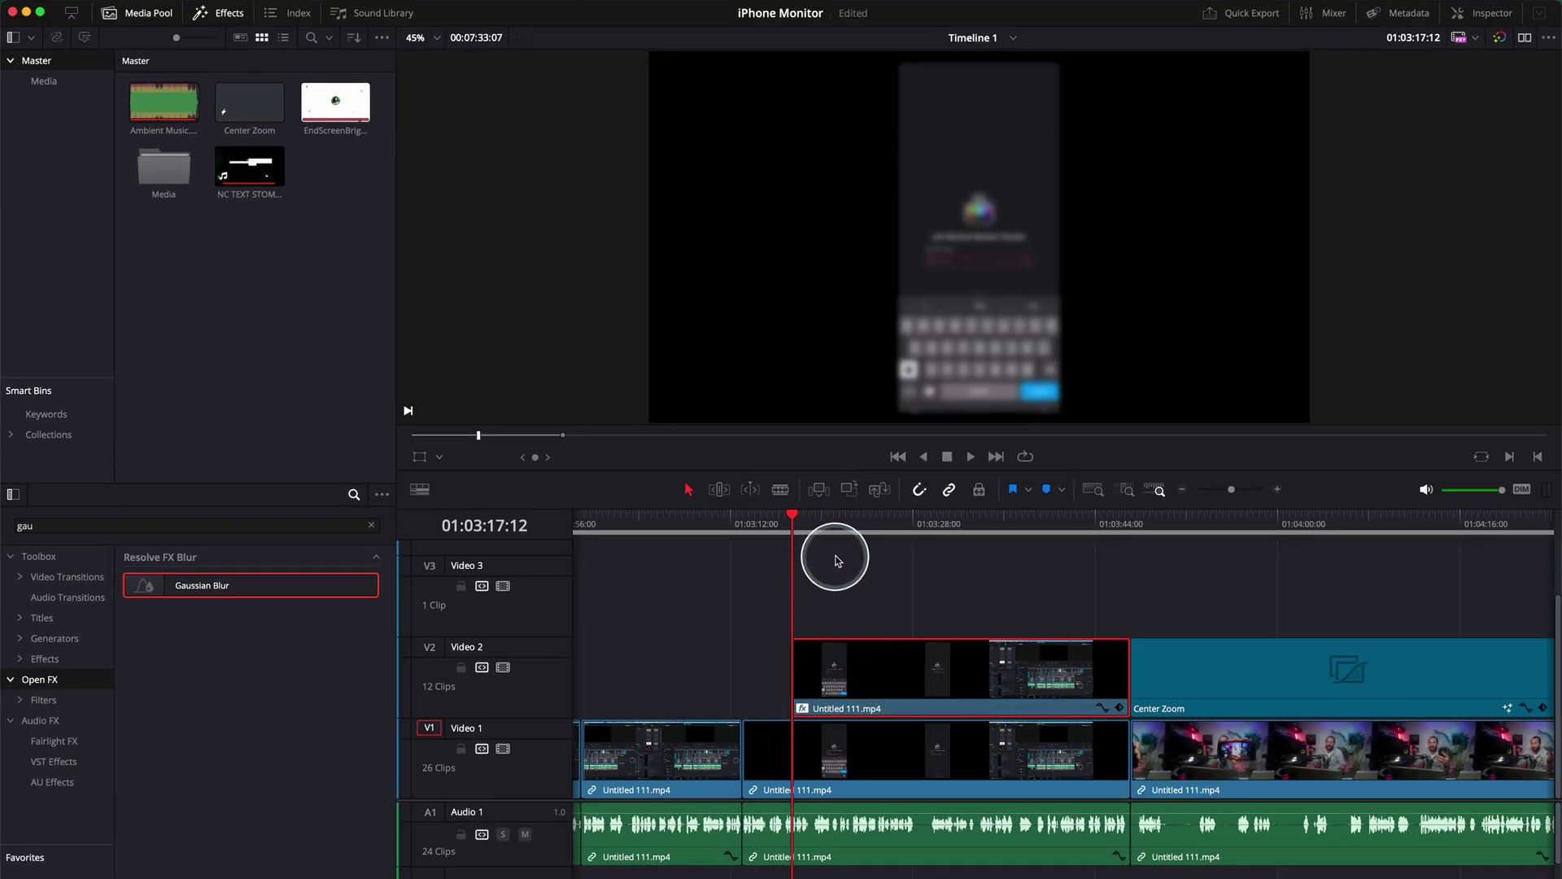
left_click_drag(832, 525, 865, 547)
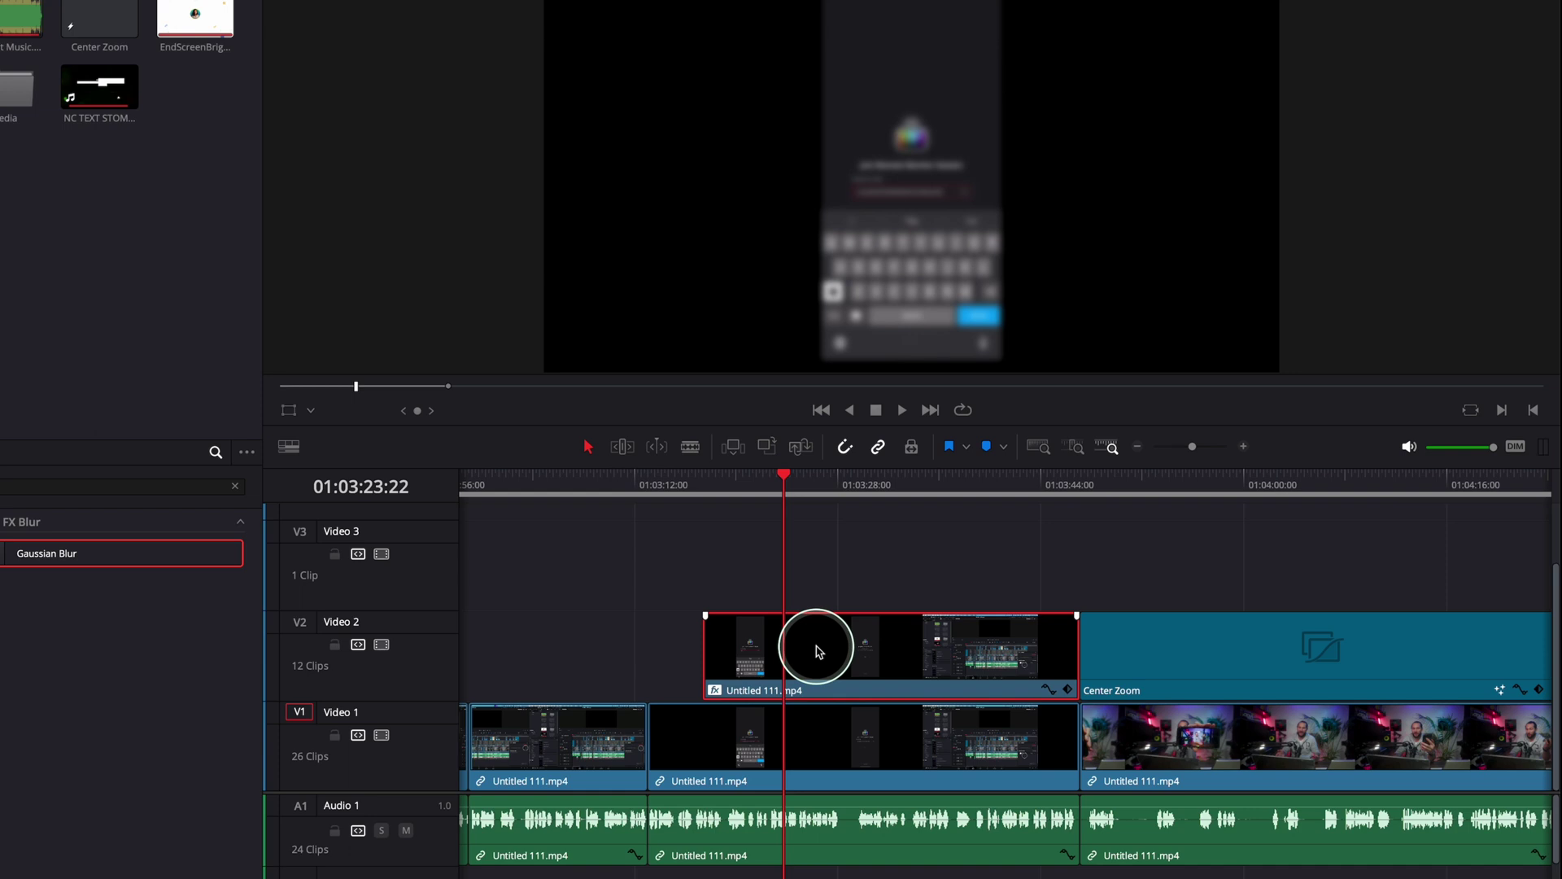
key("d")
left_click(731, 743)
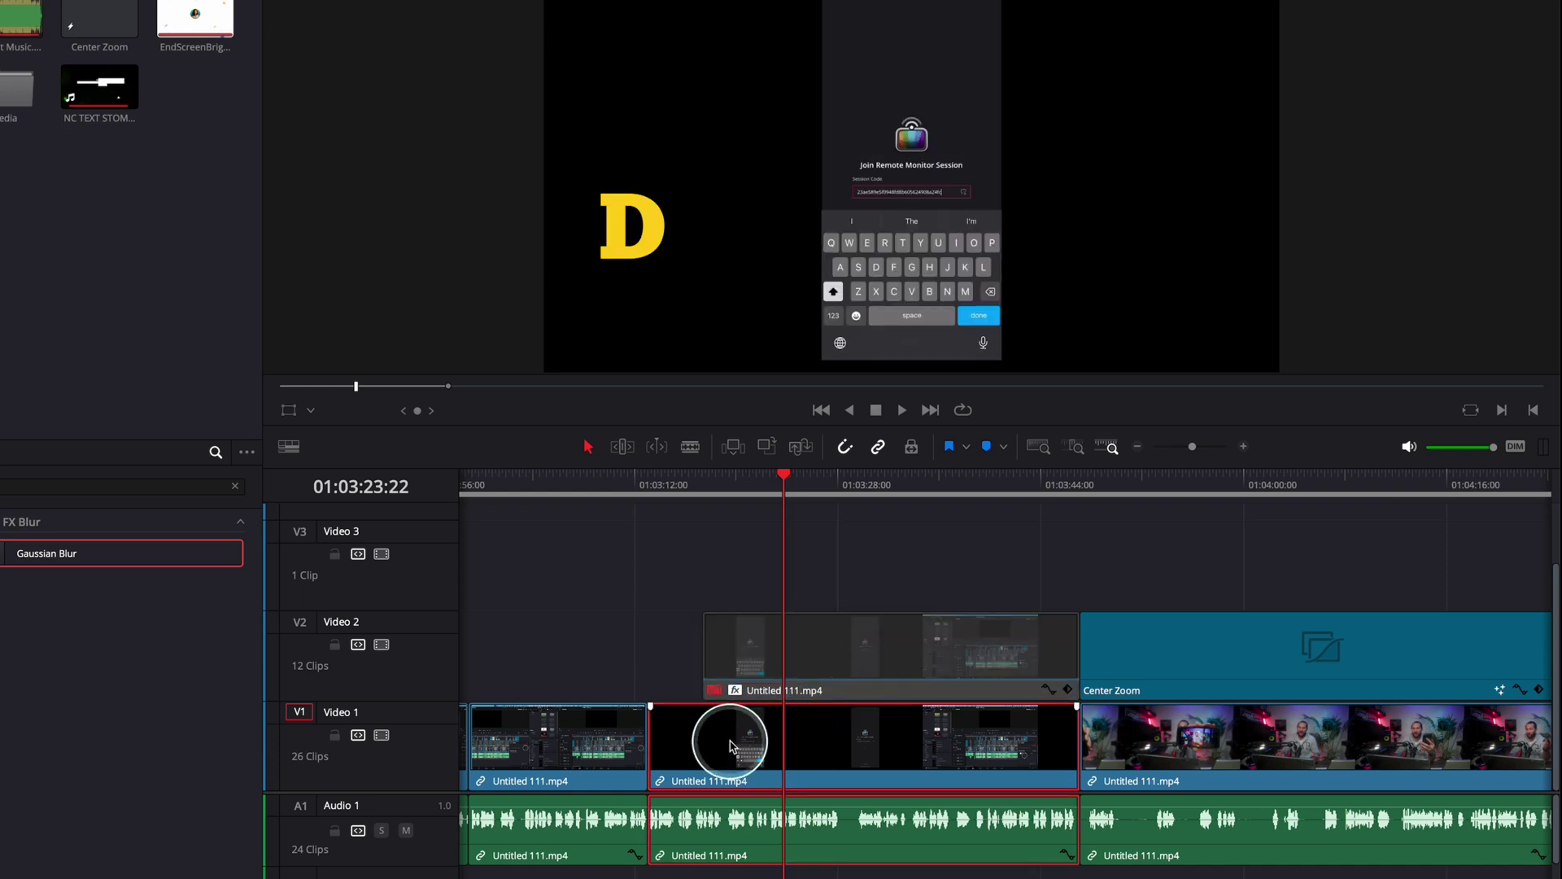
left_click(835, 663)
key("d")
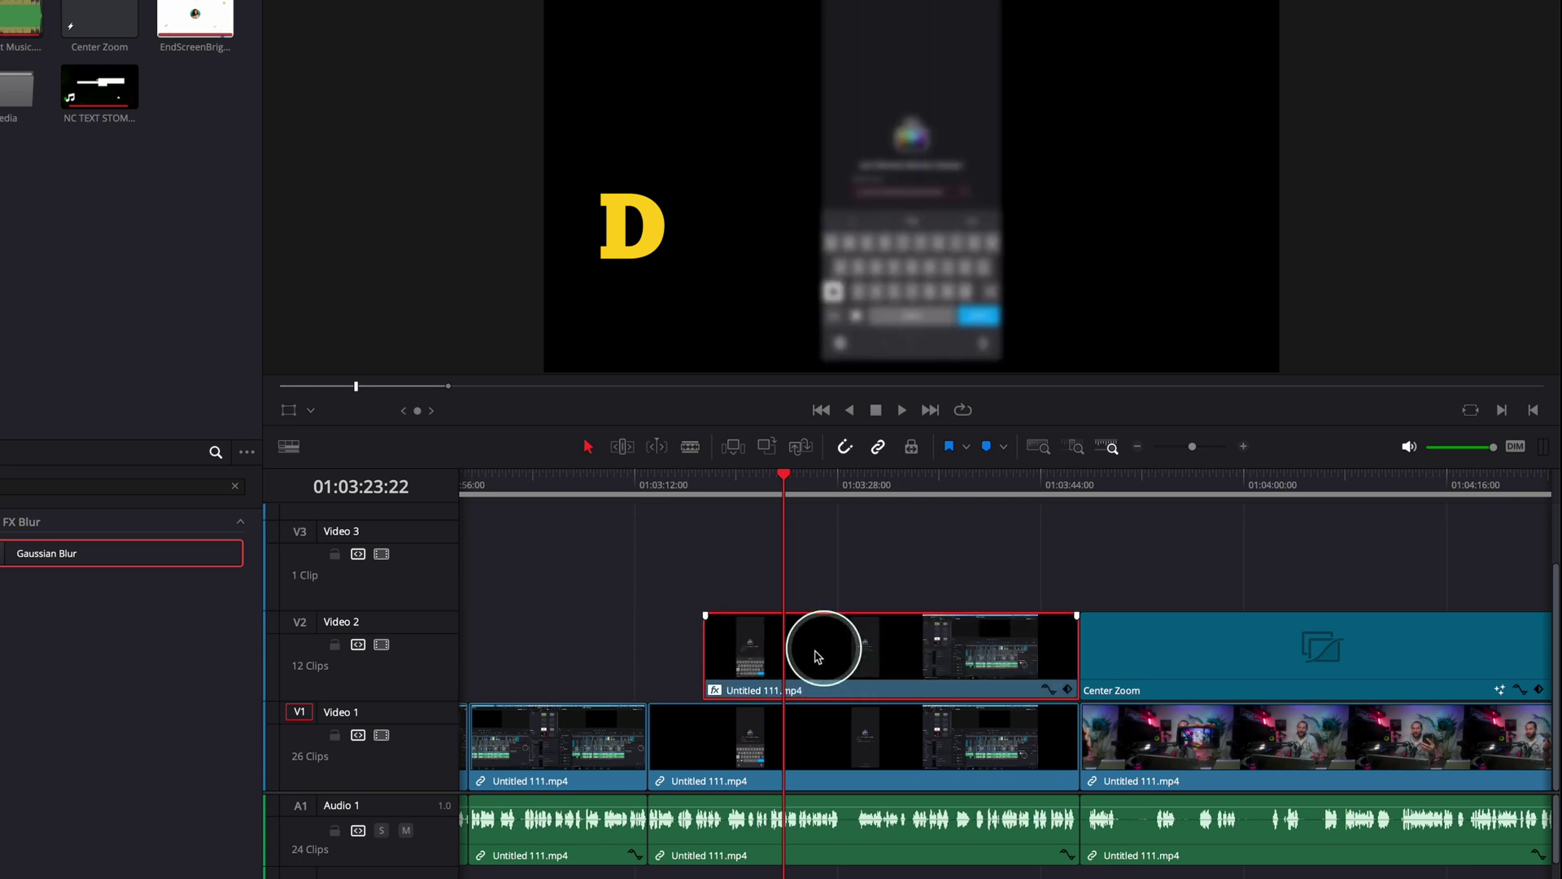
left_click_drag(784, 478, 730, 491)
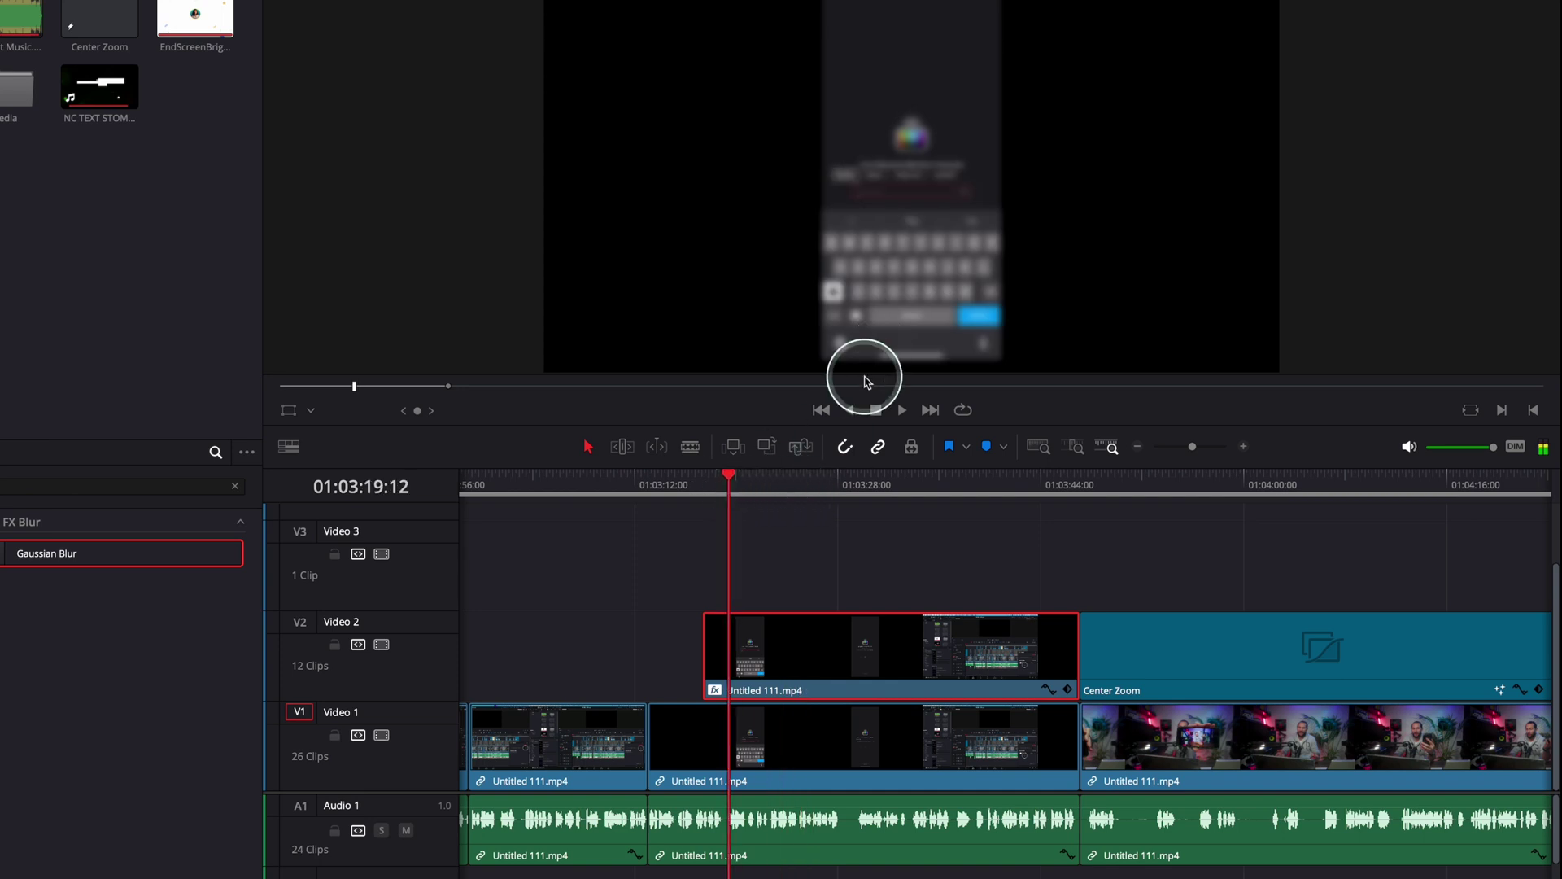
left_click_drag(730, 481, 773, 510)
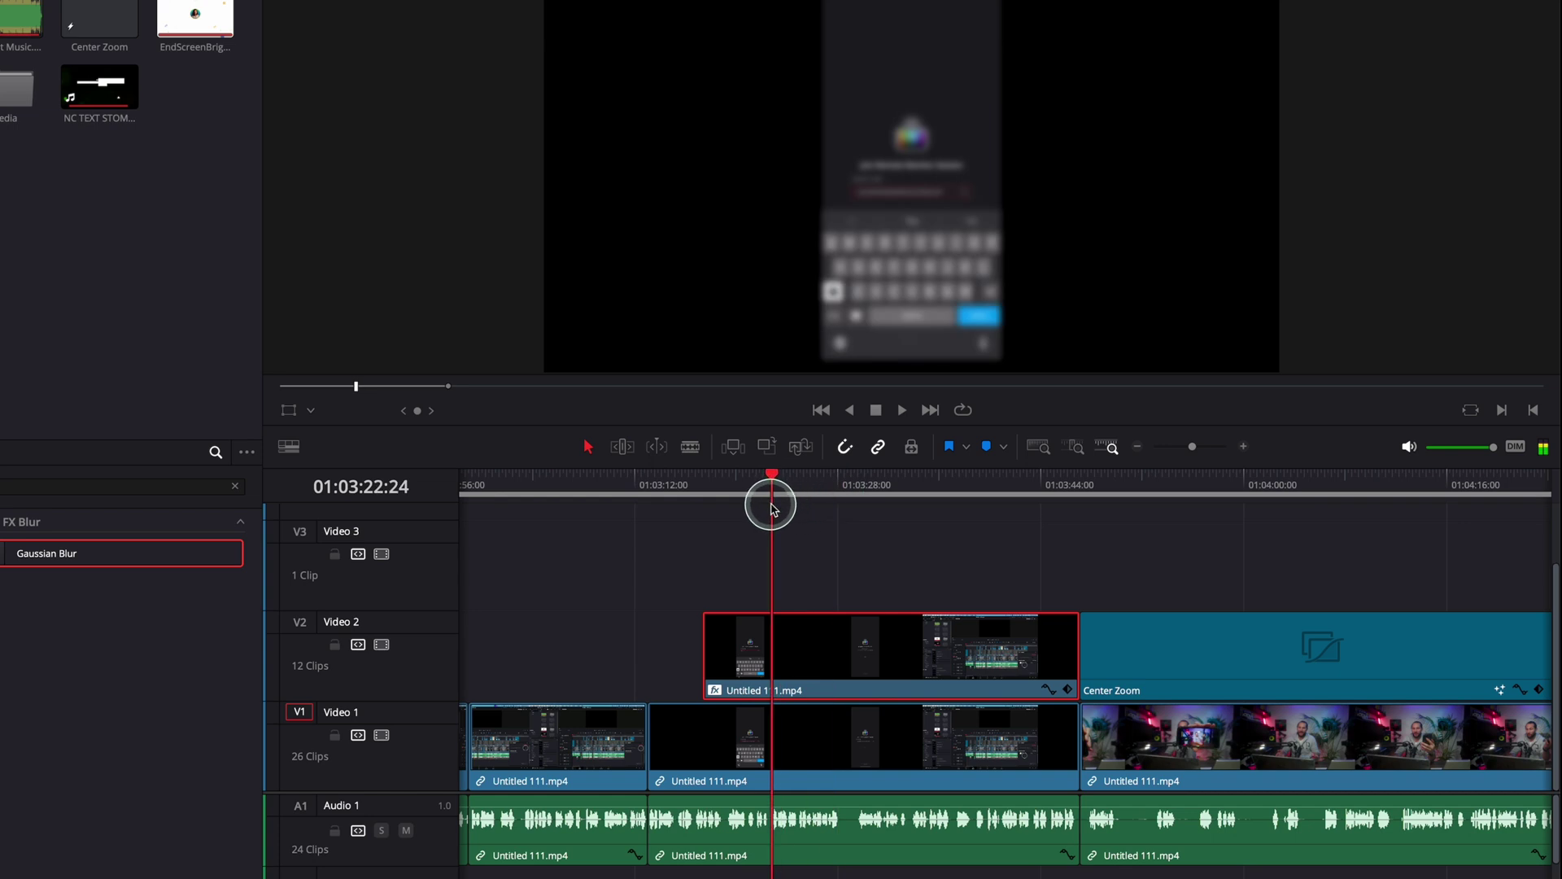
Switch the viewer's on-screen controls to Crop mode.
left_click(287, 417)
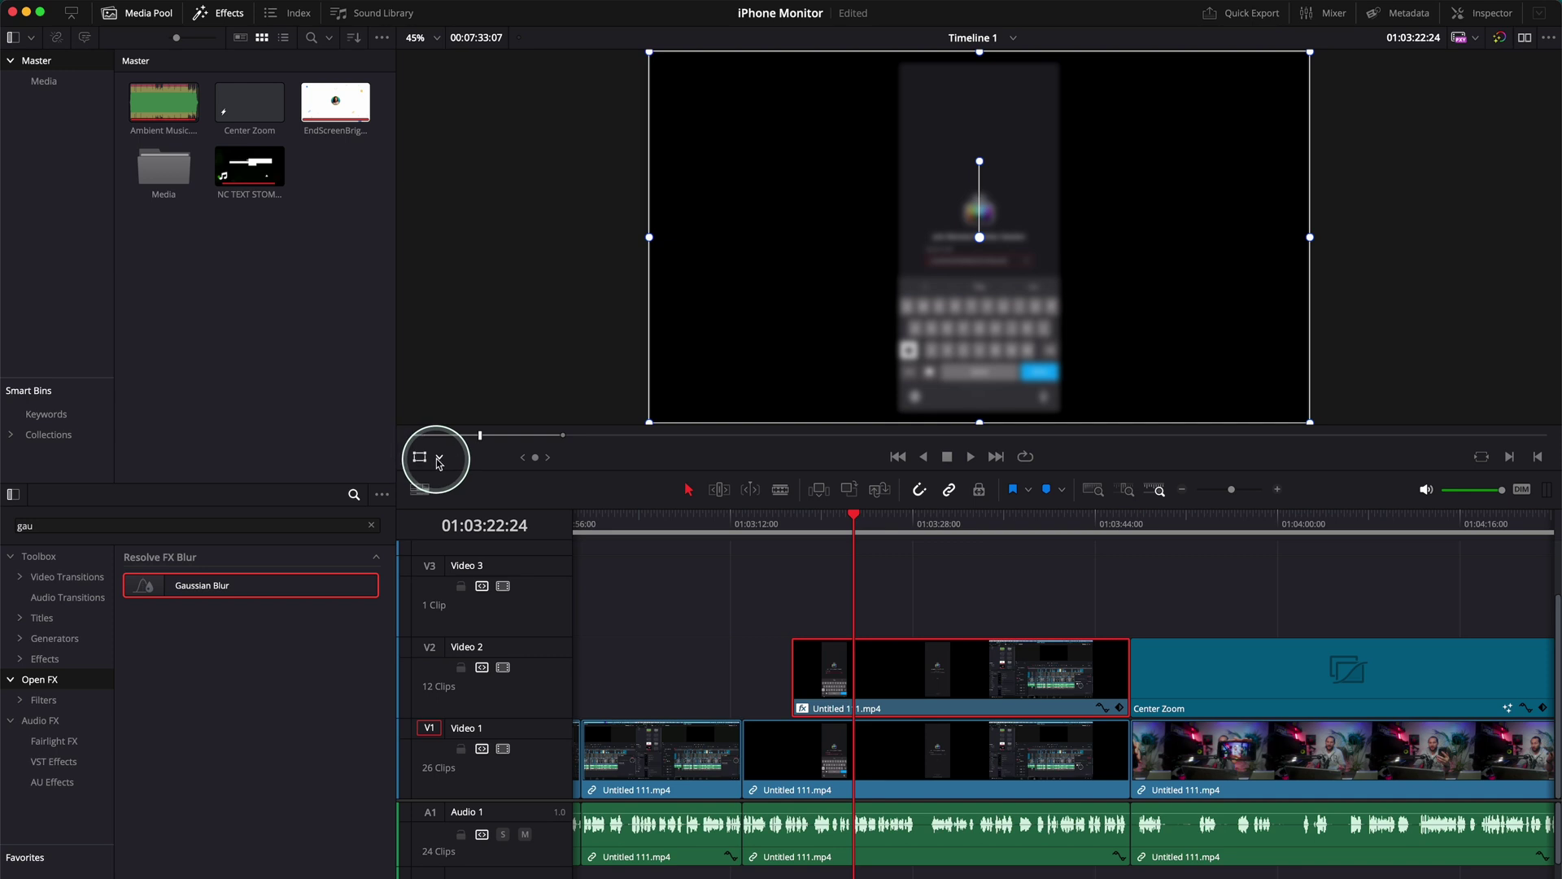
left_click(438, 460)
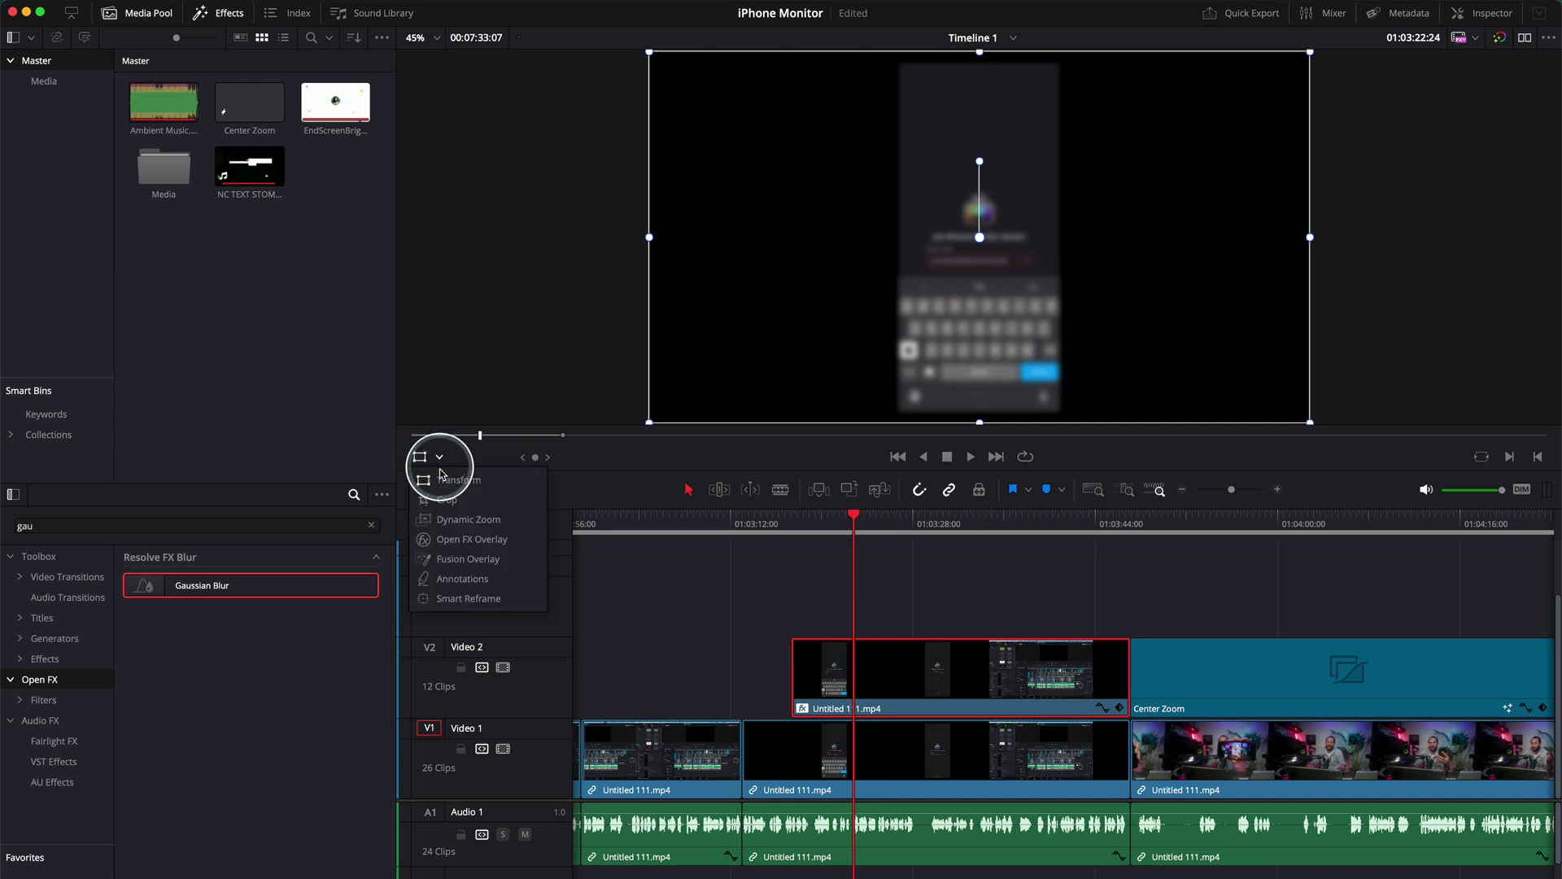
left_click(439, 502)
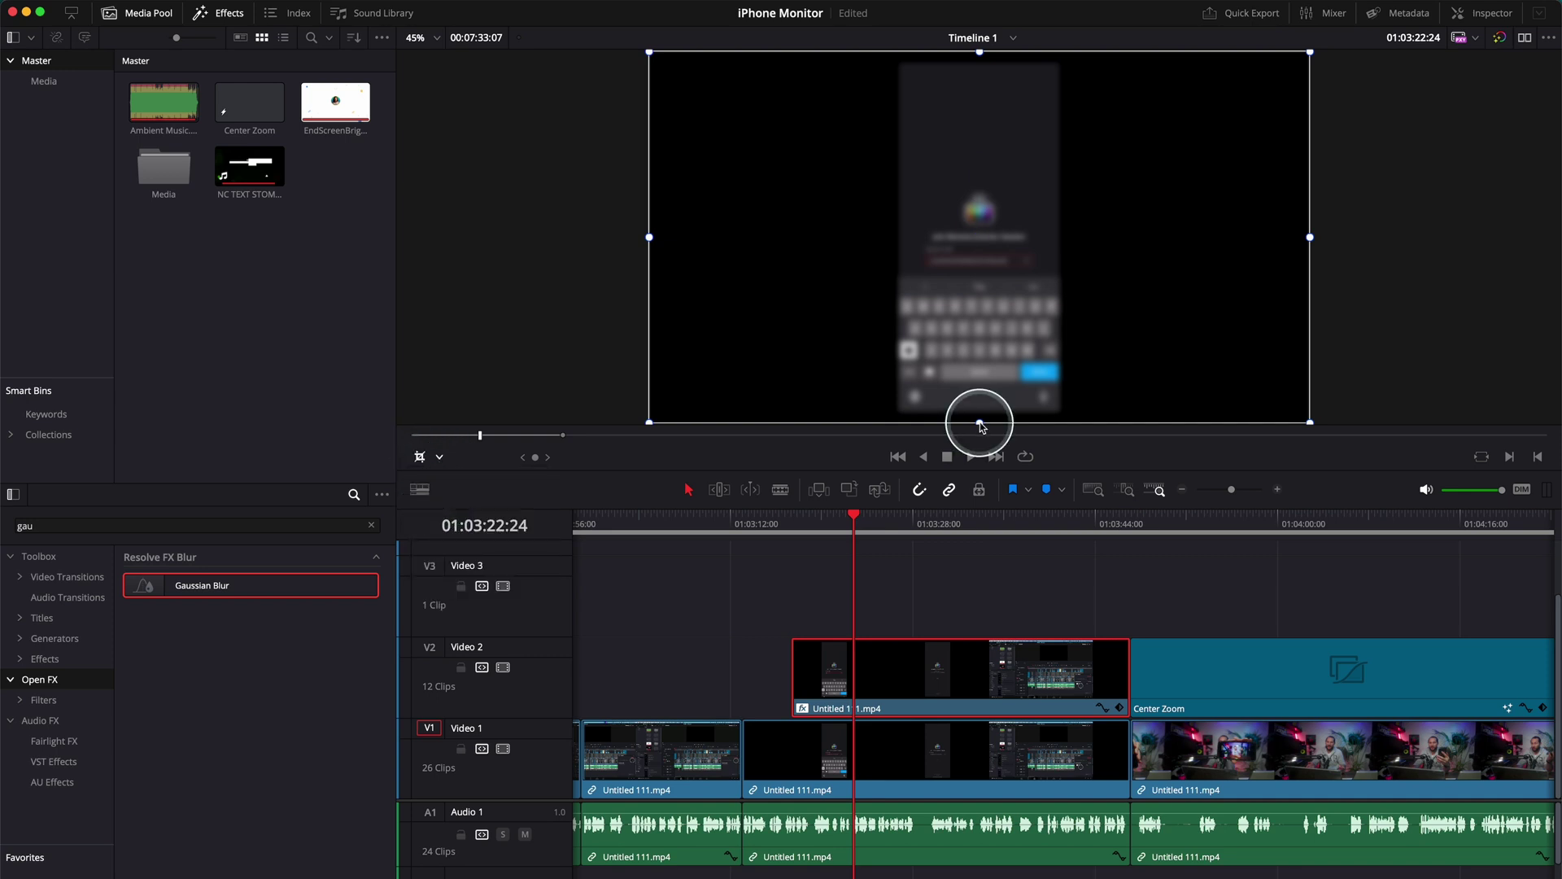
Crop the bottom, left, top and right edges in to frame only the session-code field.
left_click_drag(979, 422, 981, 308)
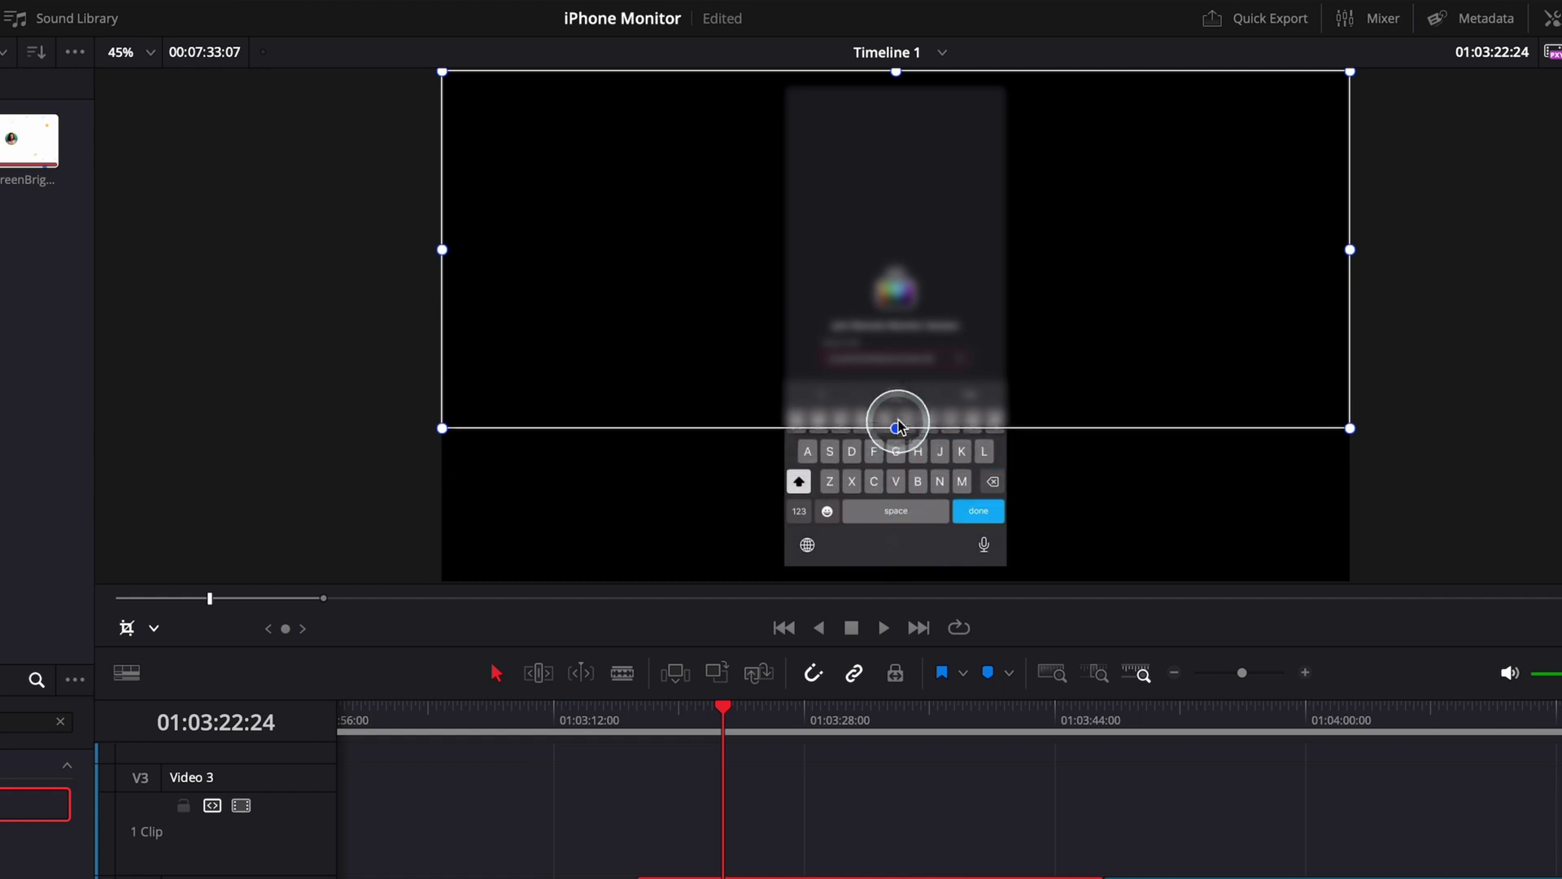
left_click_drag(898, 425, 896, 377)
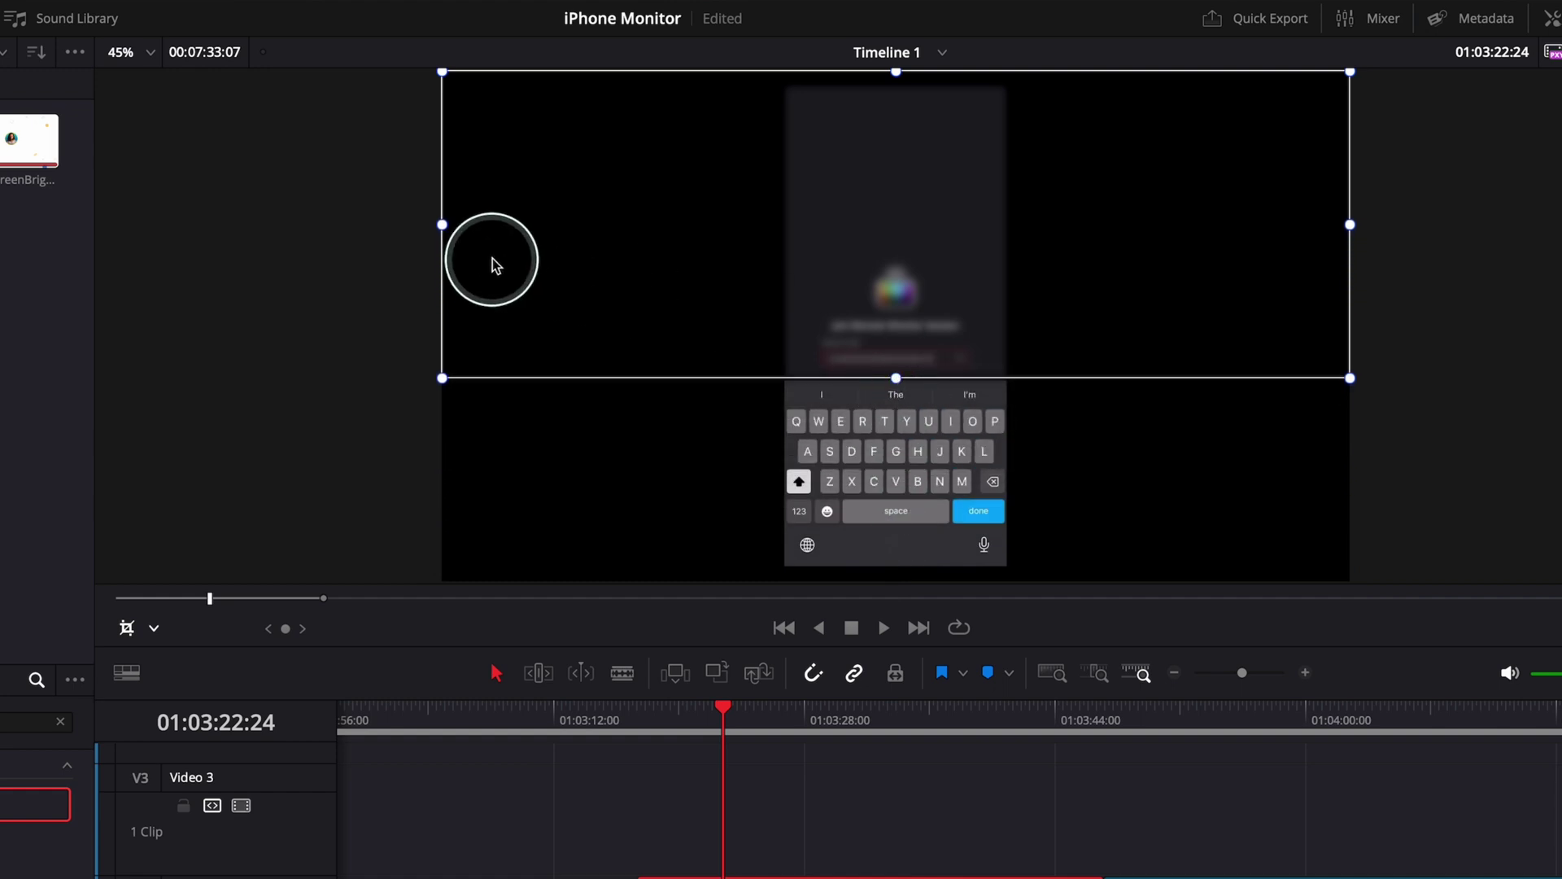
left_click_drag(445, 232, 811, 232)
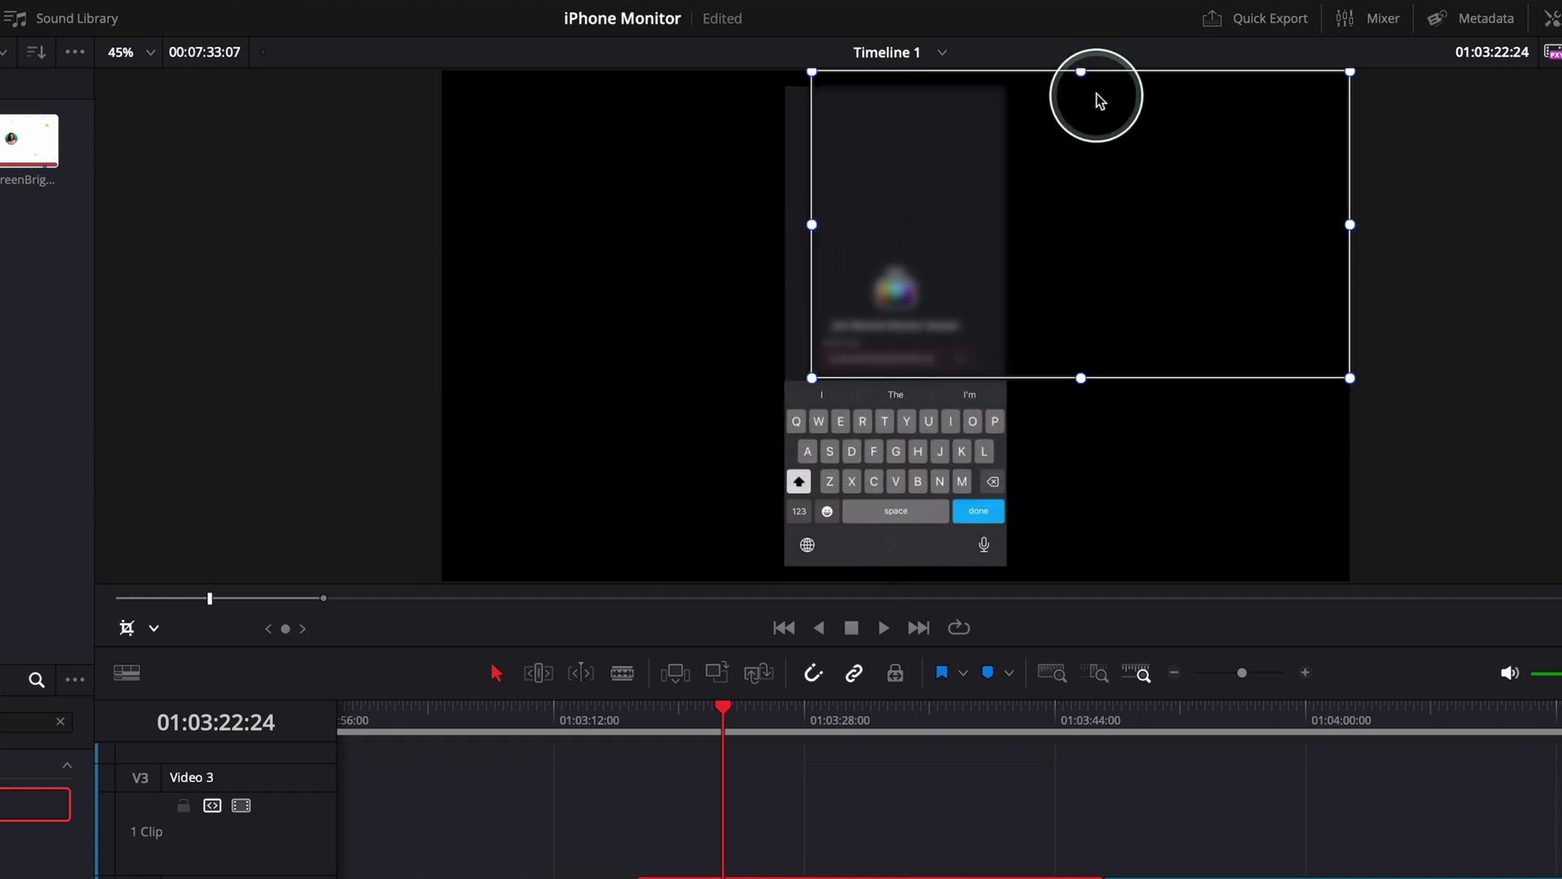
left_click_drag(1082, 75, 1017, 344)
left_click_drag(1348, 358, 986, 342)
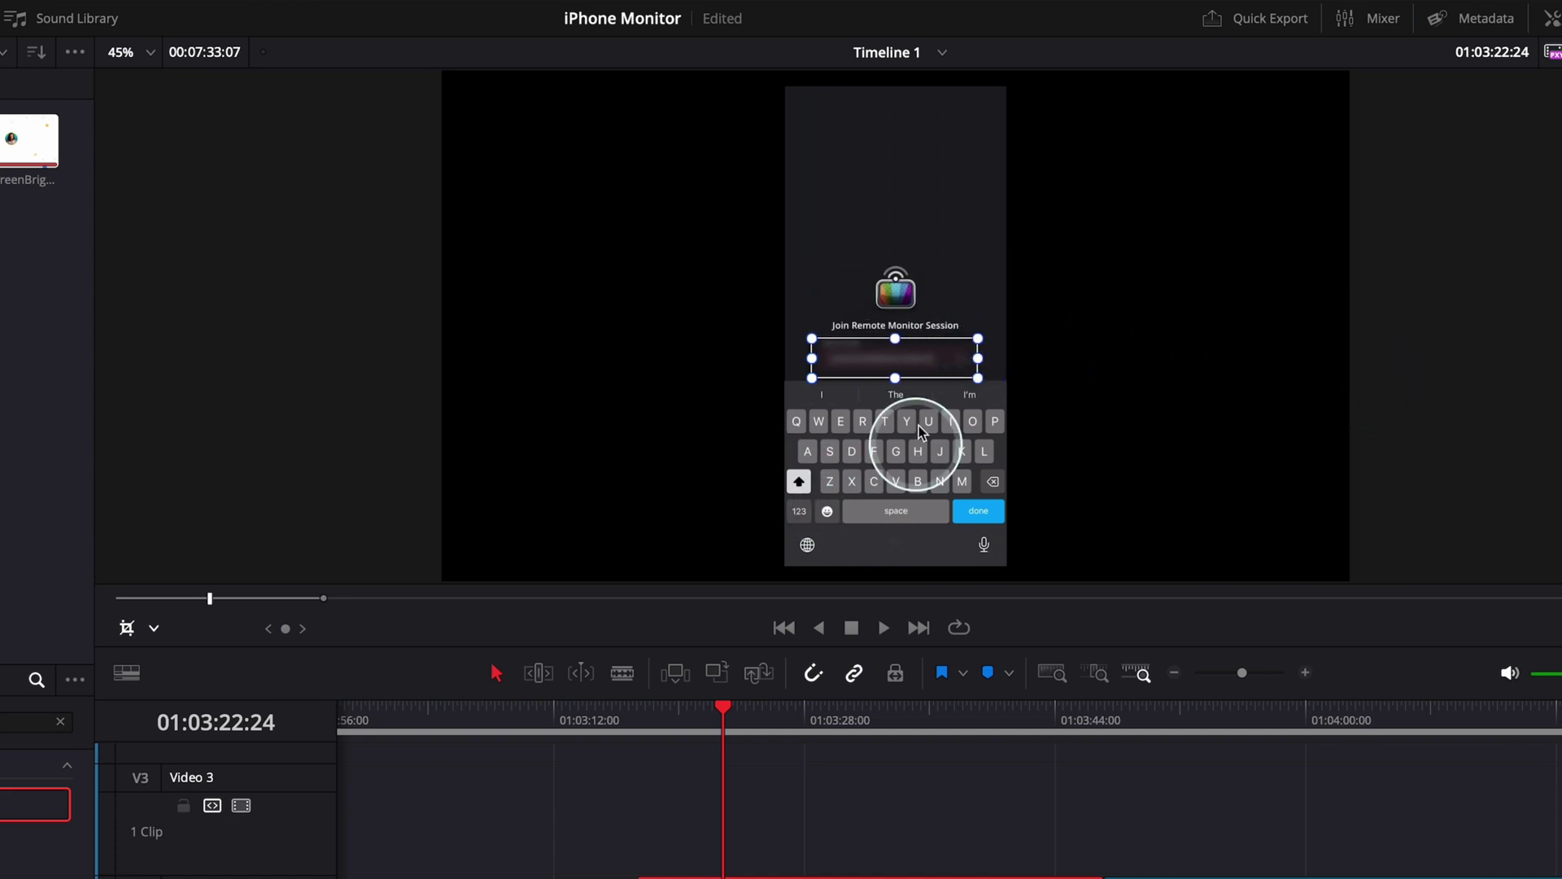
left_click_drag(896, 339, 973, 362)
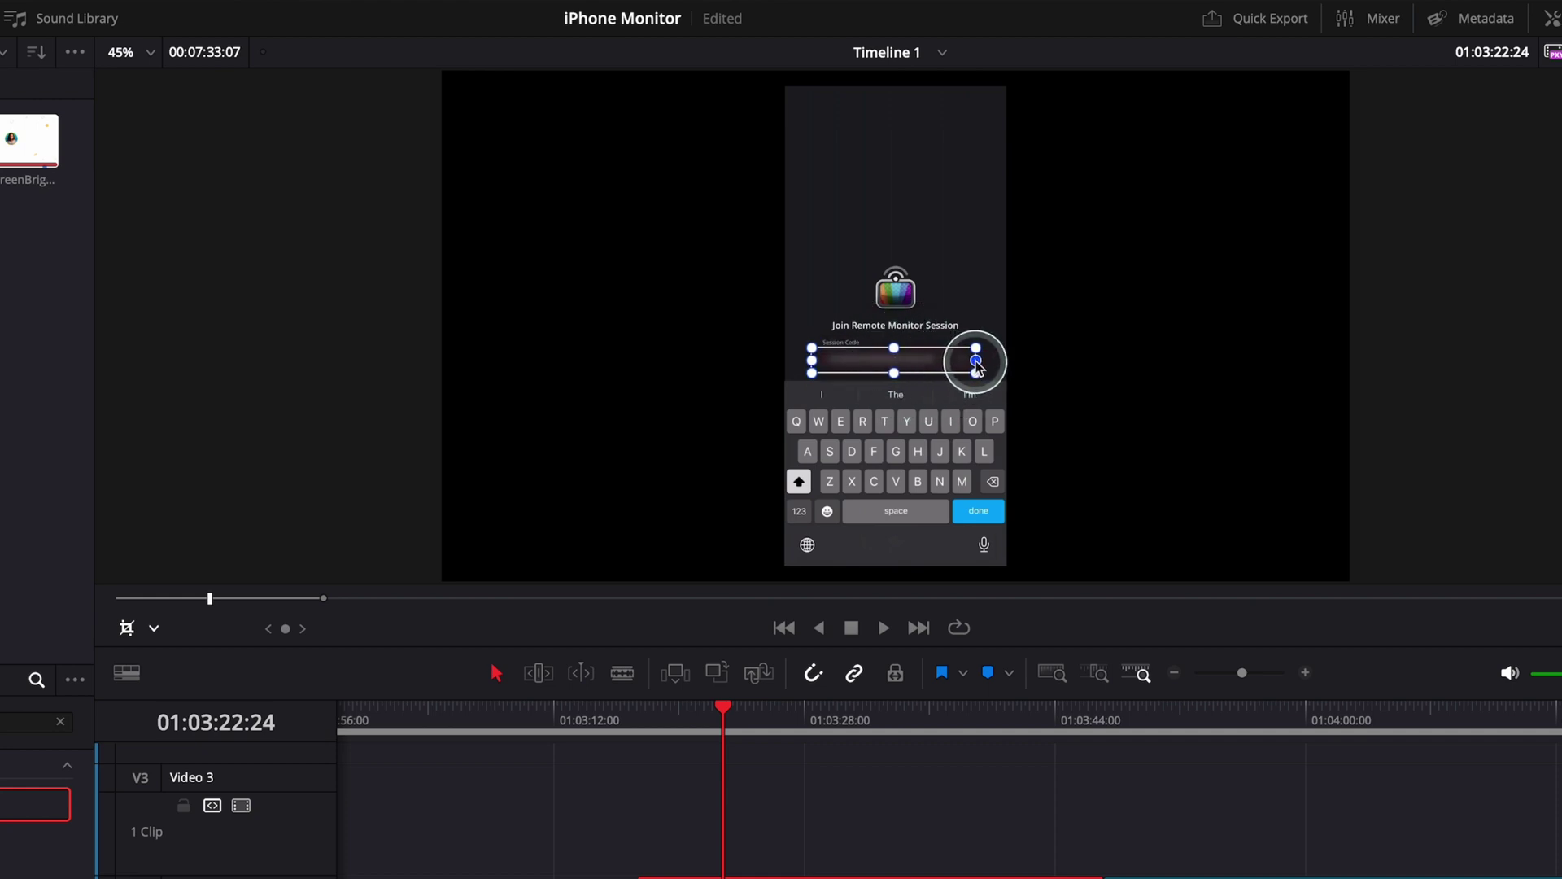
left_click(132, 627)
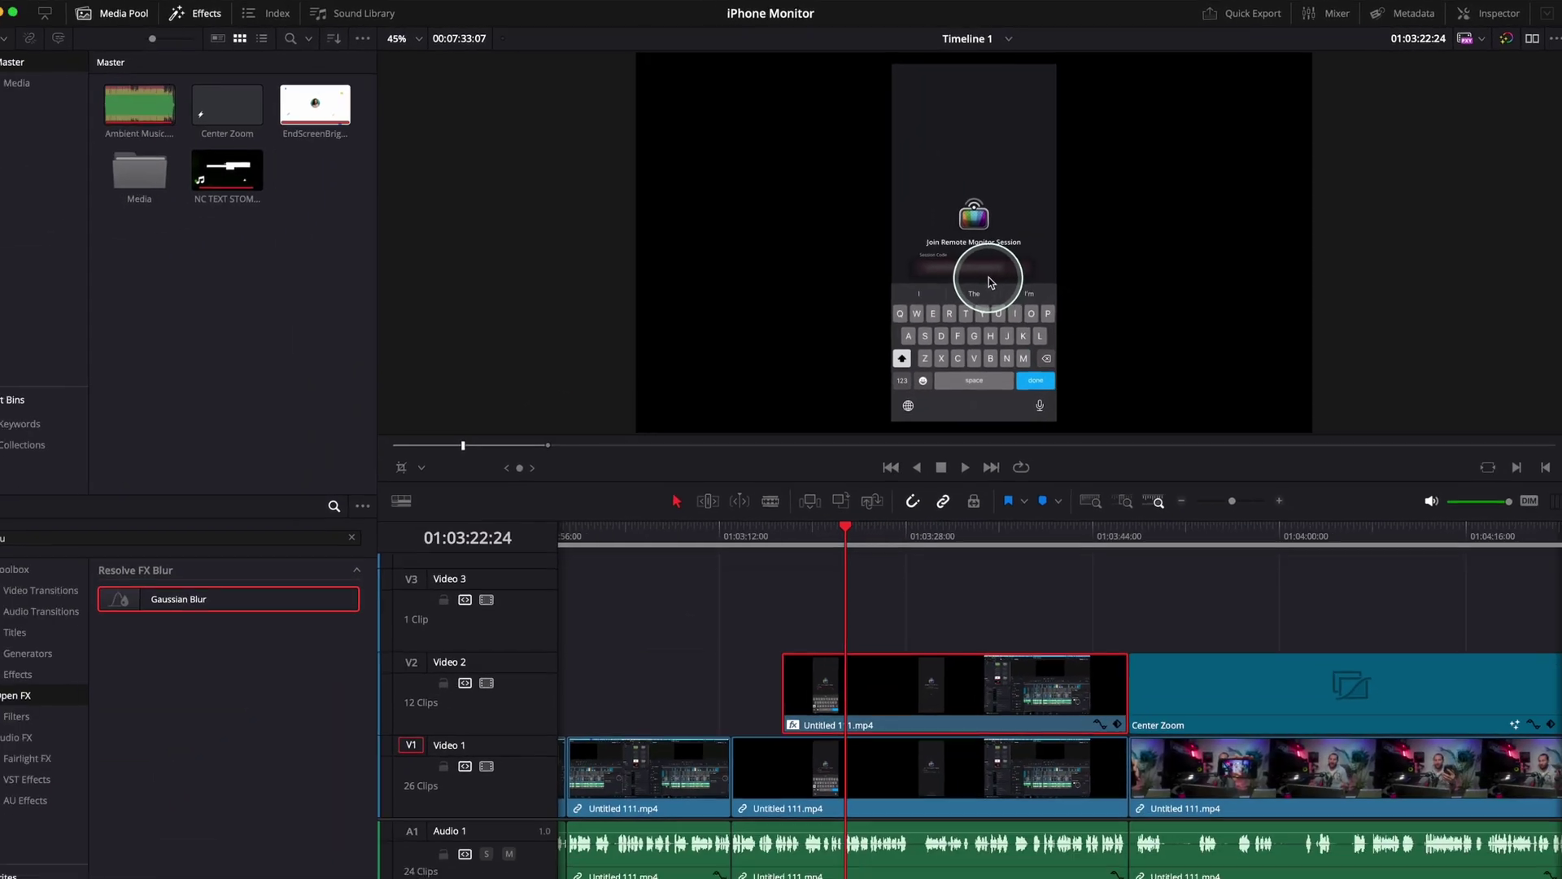
Check the blur in Cinema Viewer before and after moving the playhead to 01:03:24:28.
key("super+f")
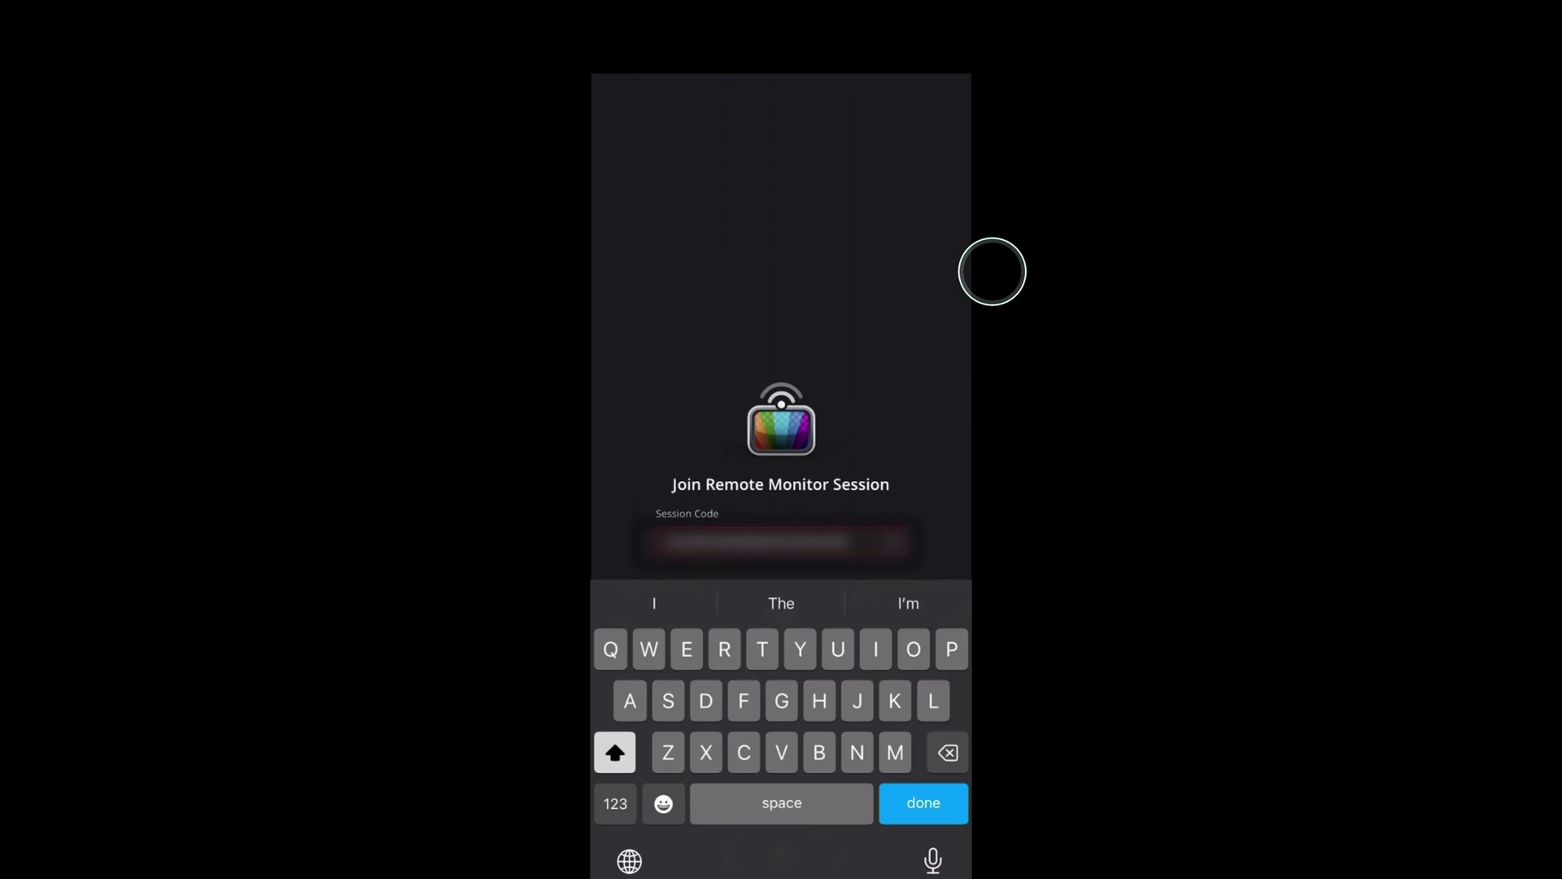
key("Escape")
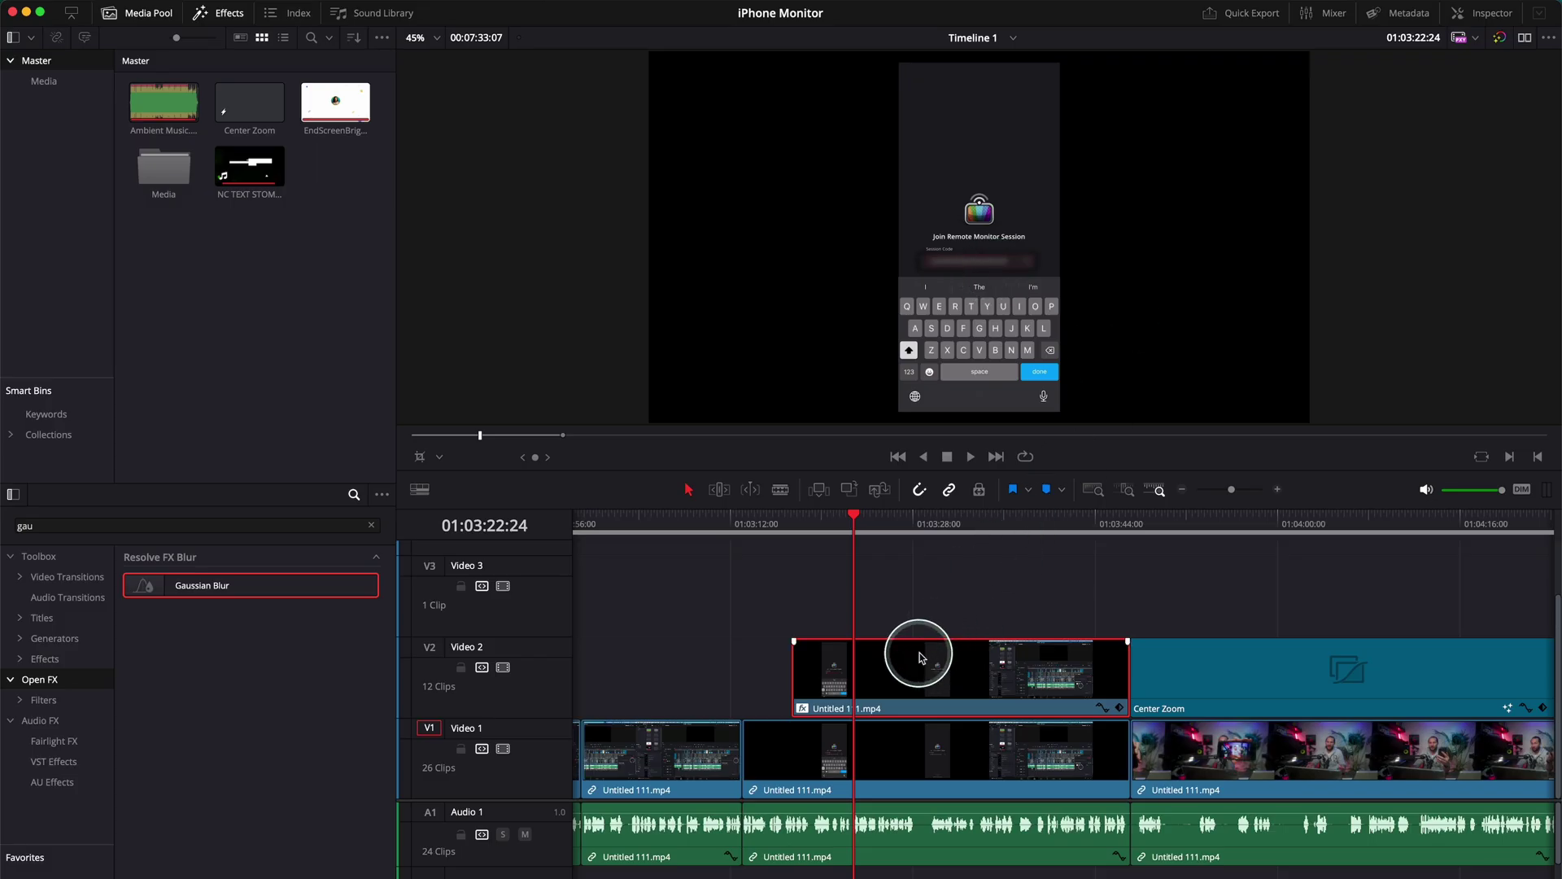
mouse_move(854, 528)
left_mouse_down()
mouse_move(910, 528)
mouse_move(878, 530)
left_mouse_up()
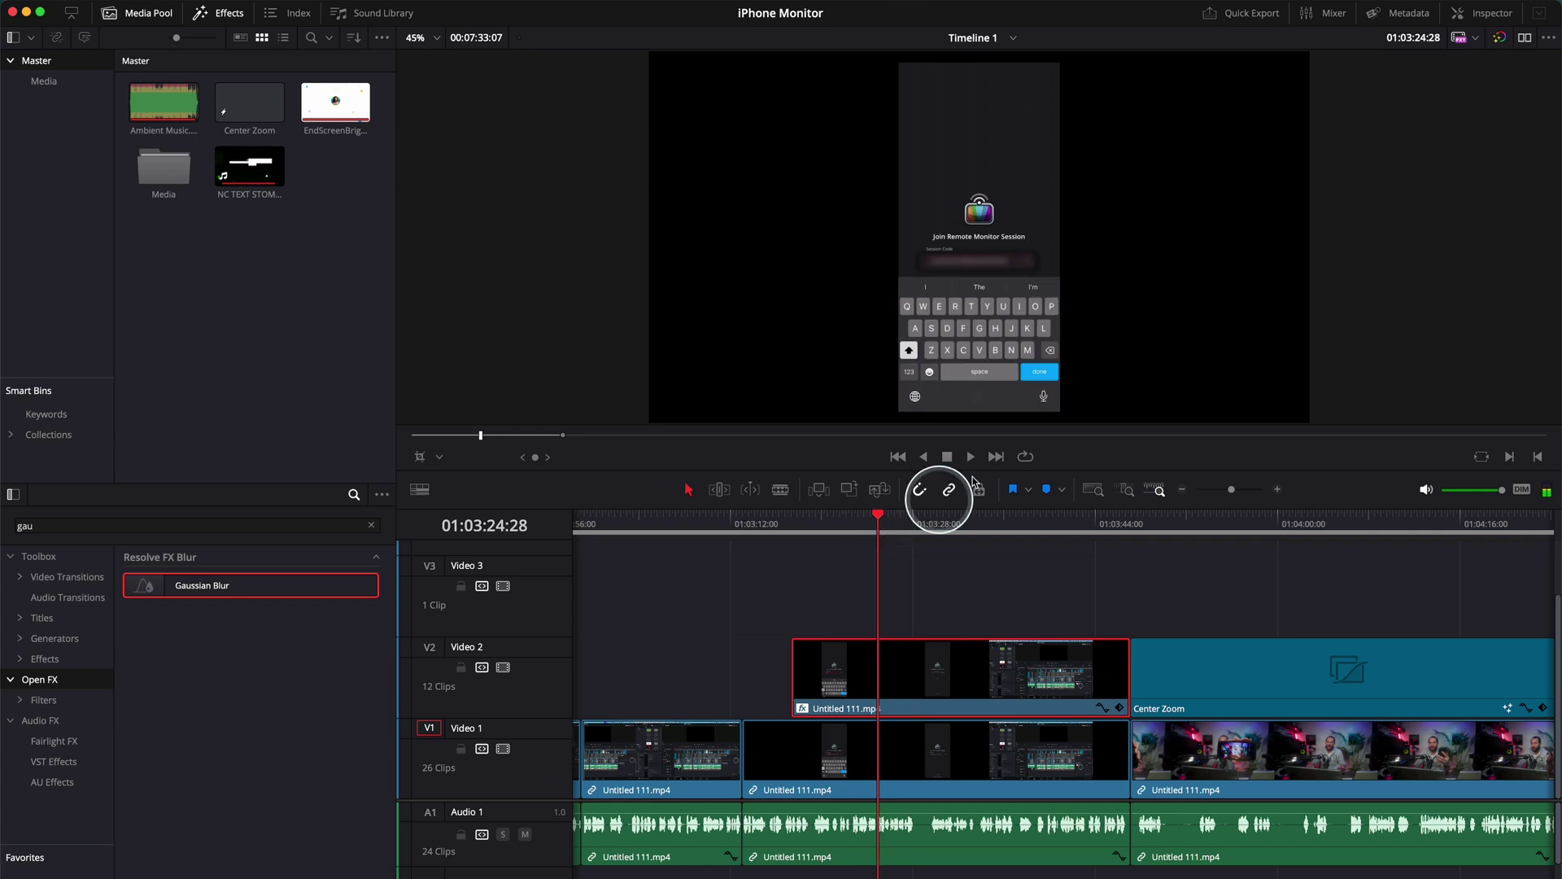
key("super+f")
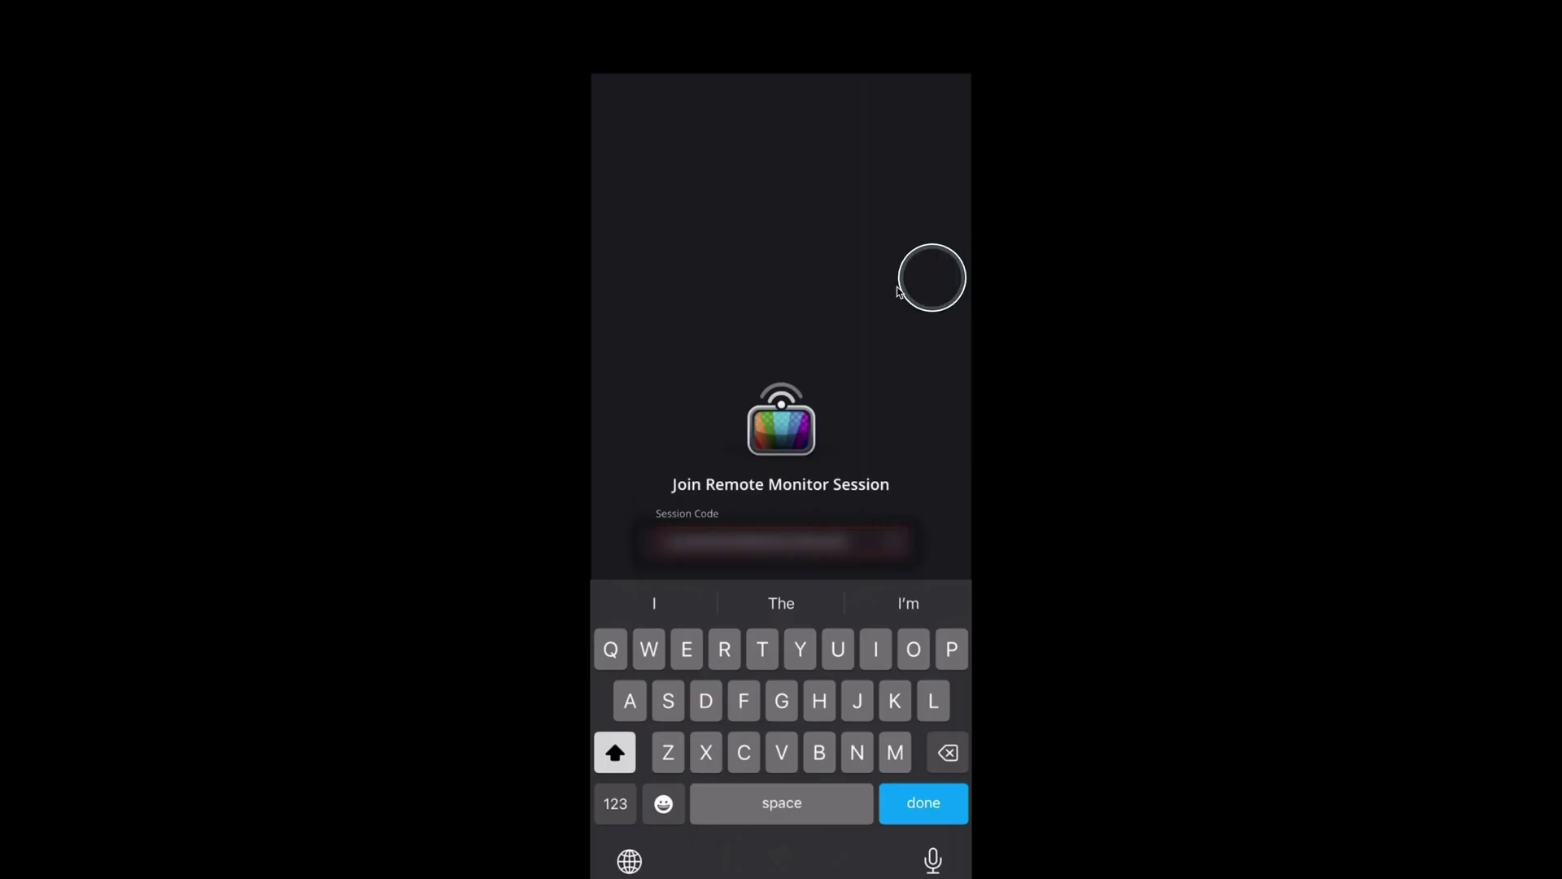
key("super+f")
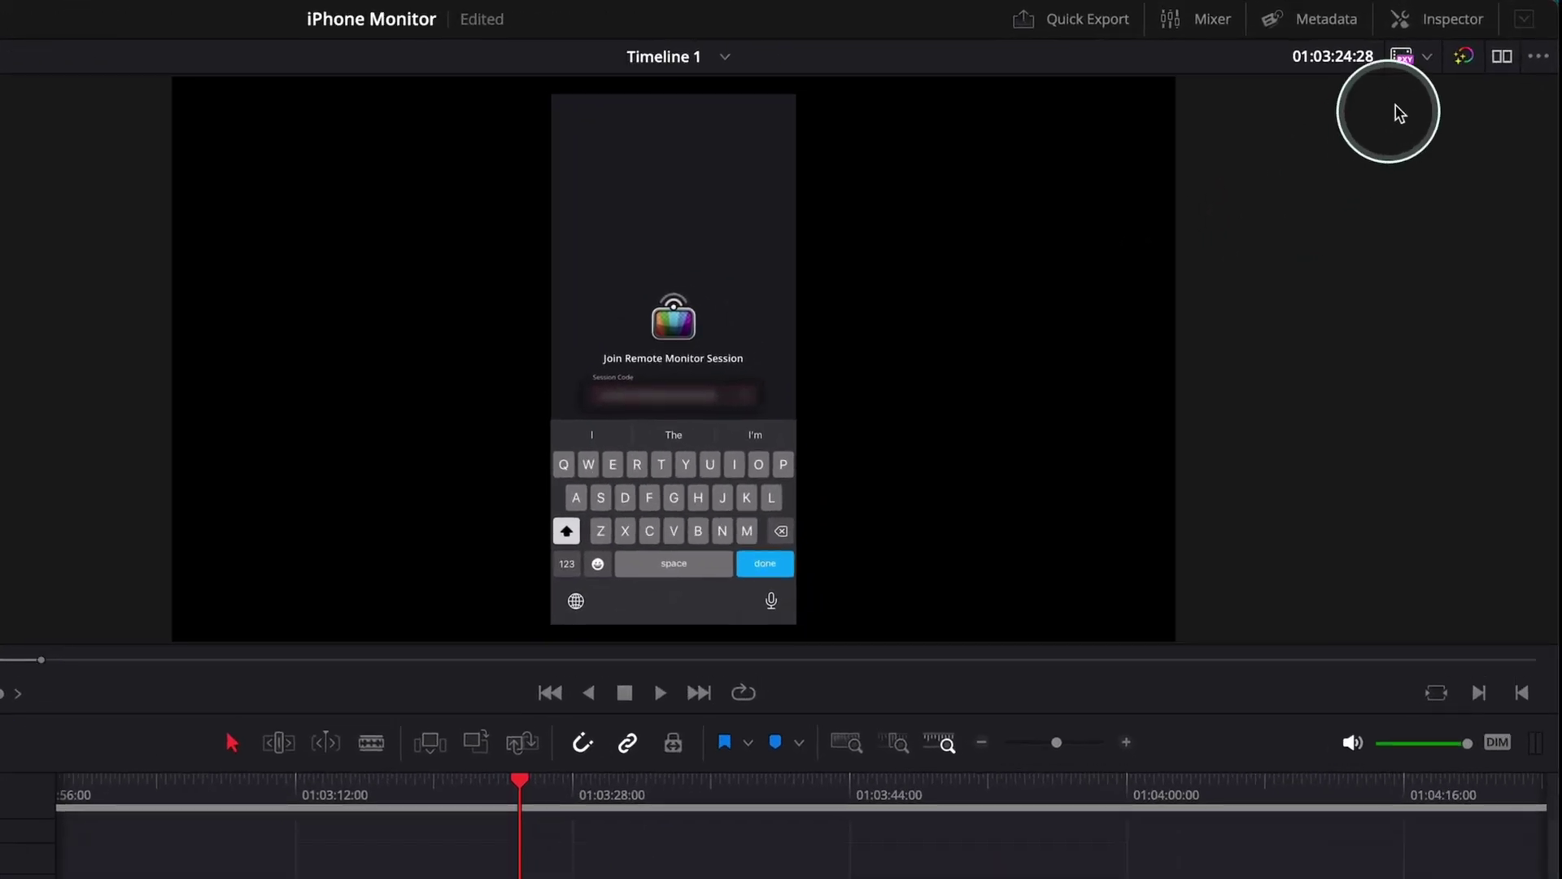
Set the Gaussian Blur Horizontal Strength to about 0.279 in the Inspector's Effects tab.
left_click(1442, 24)
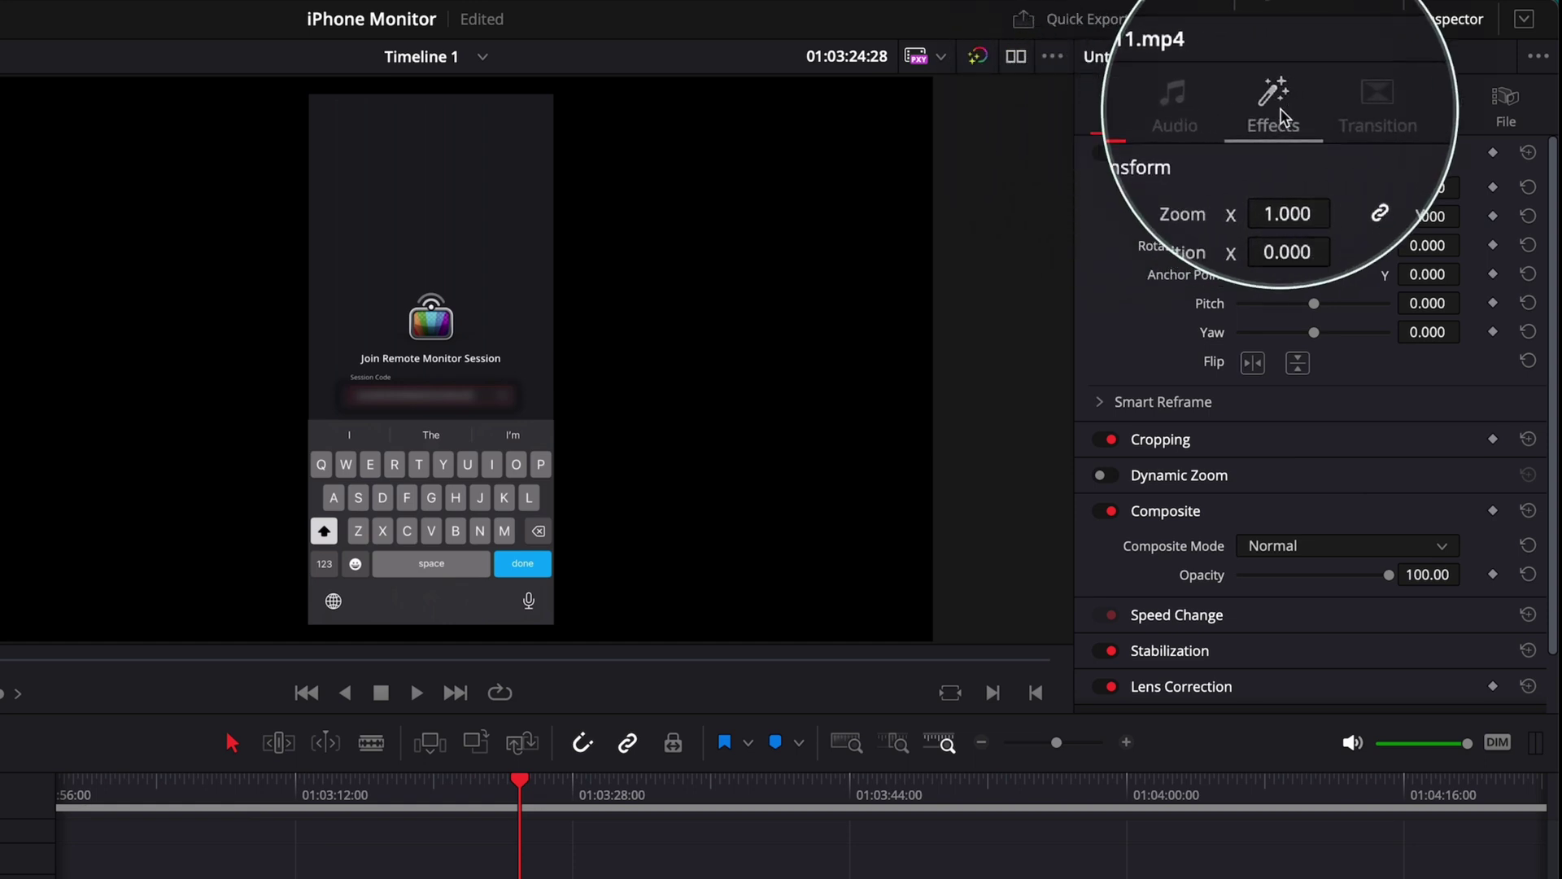
left_click(1278, 114)
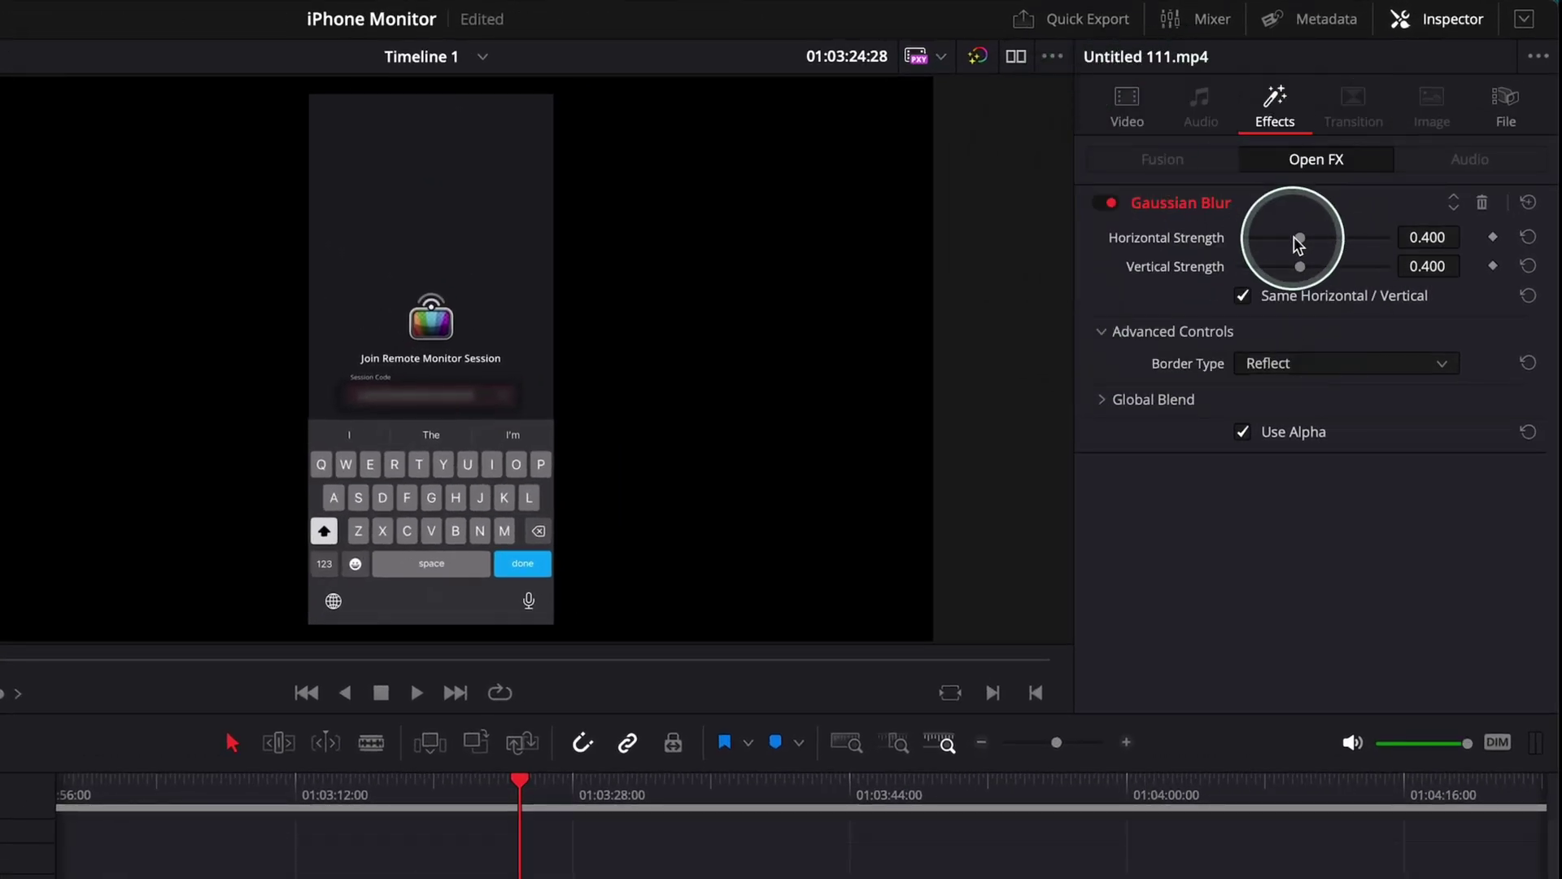
left_click_drag(1294, 237, 1281, 240)
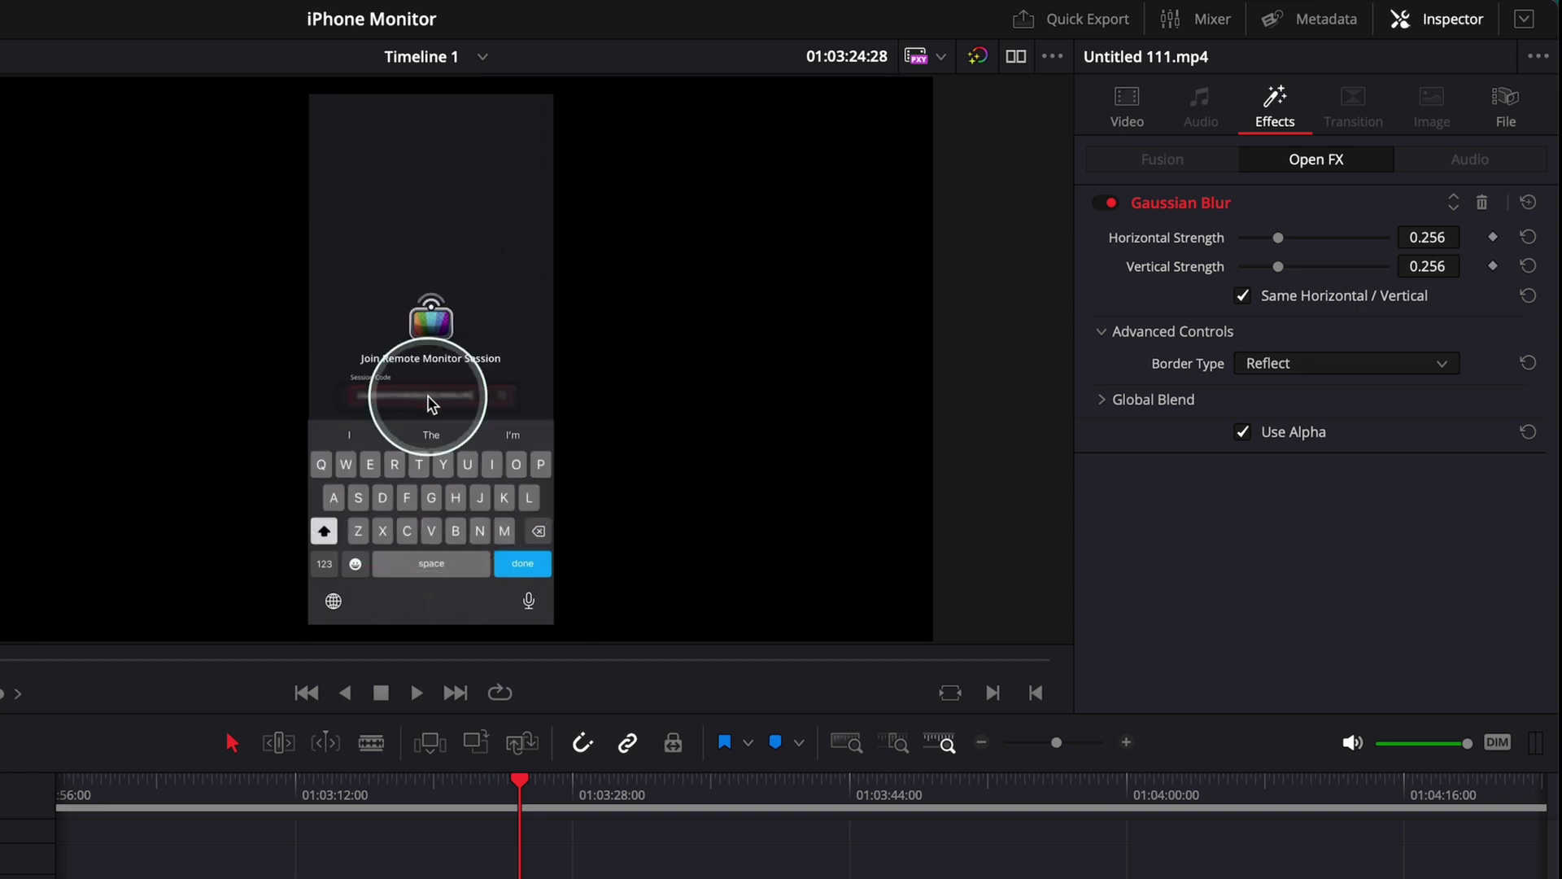
left_click_drag(1278, 237, 1389, 262)
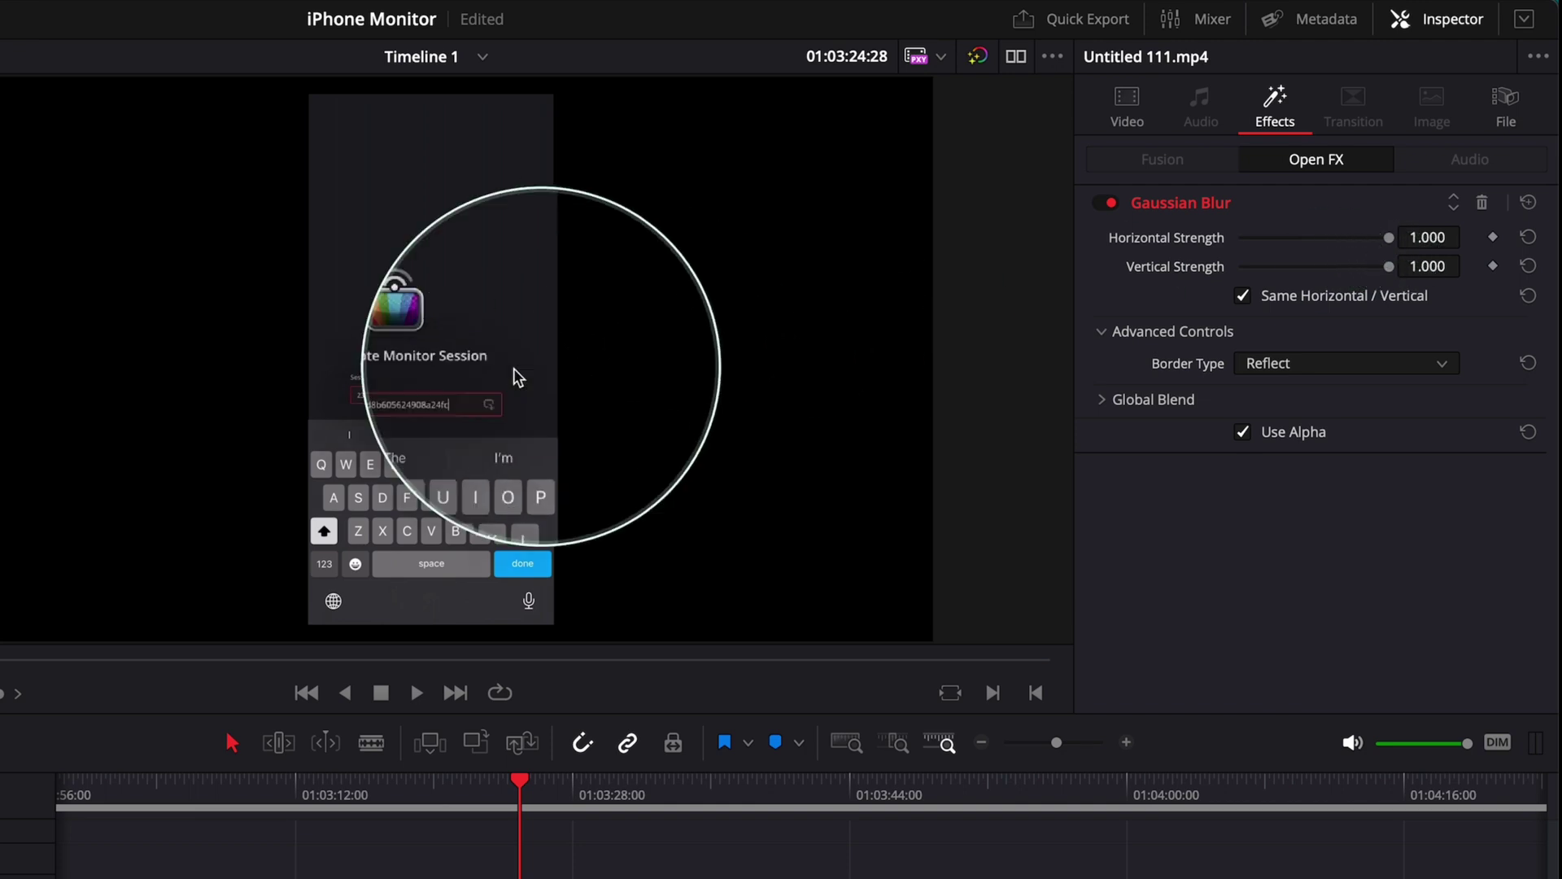
left_click_drag(1392, 239, 1334, 244)
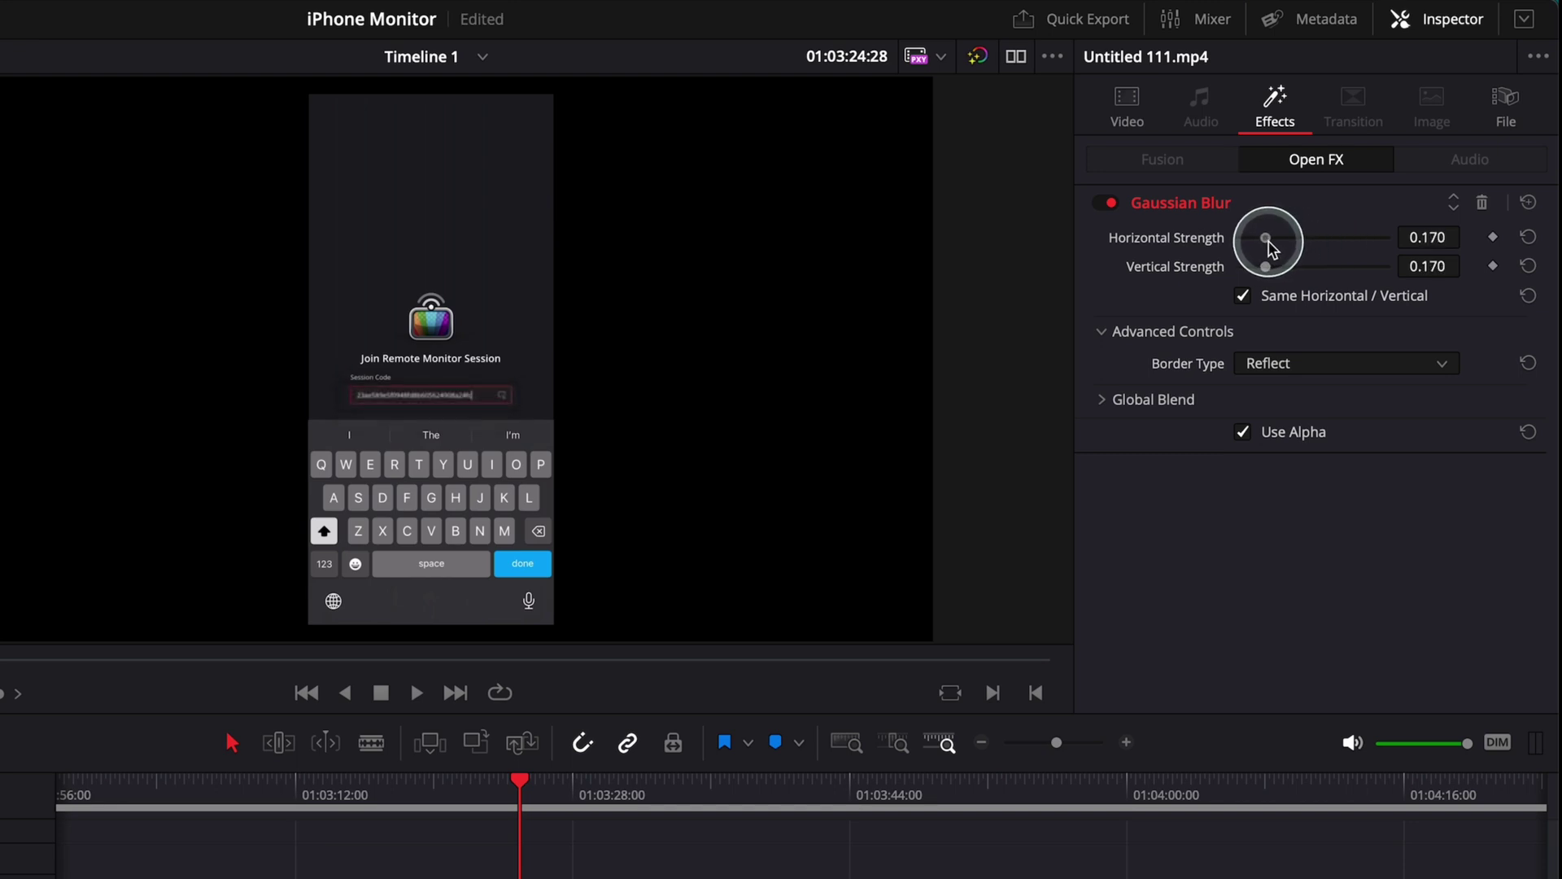
left_click_drag(1264, 244, 1300, 239)
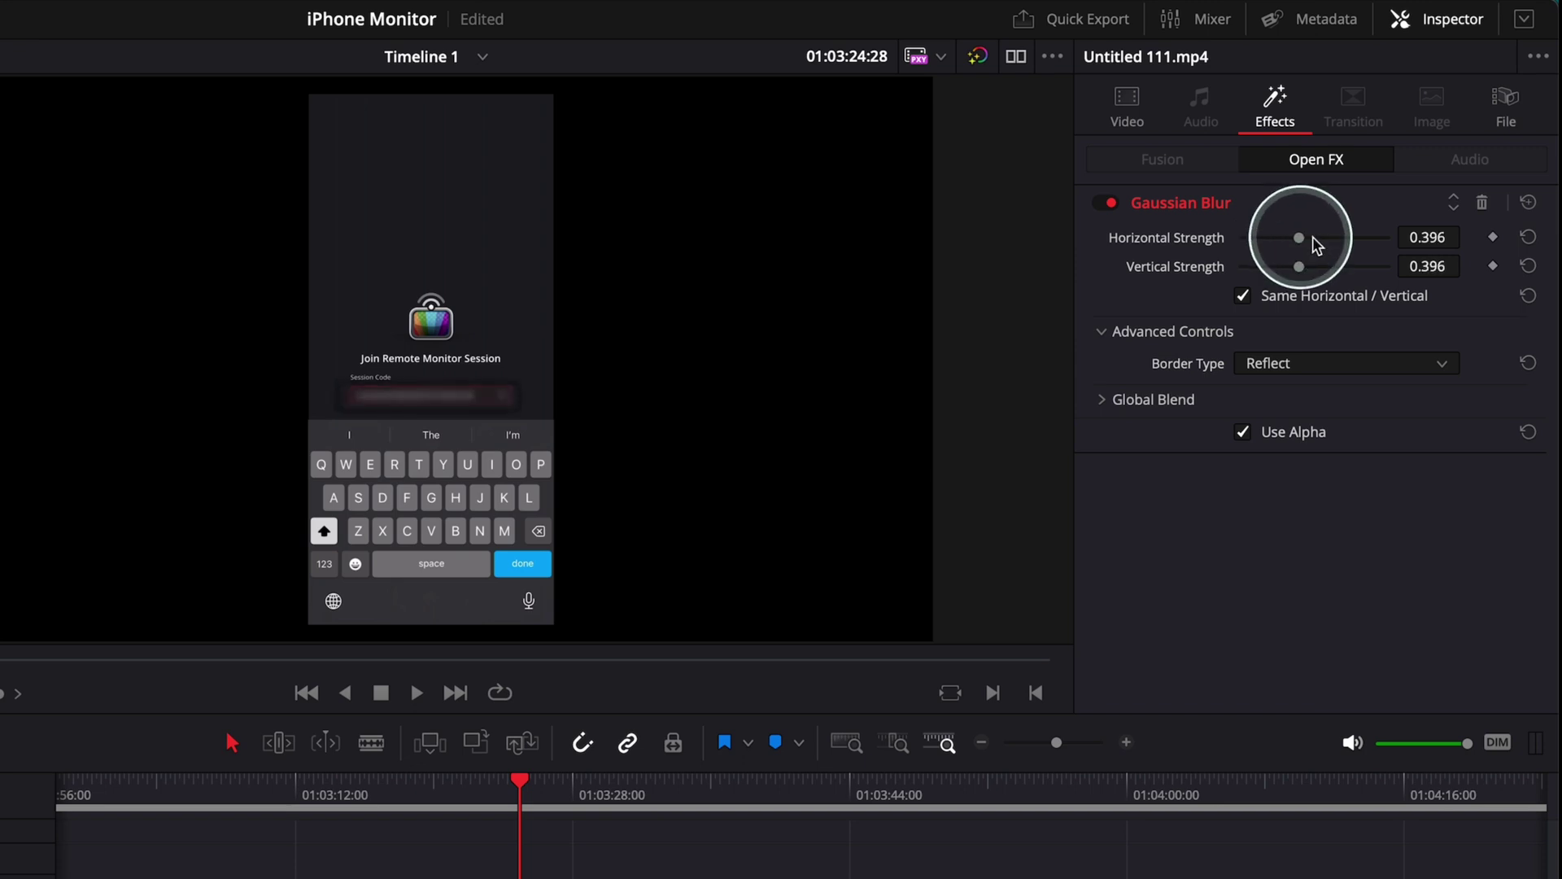
left_click_drag(1298, 237, 1280, 238)
mouse_move(416, 793)
left_mouse_down()
mouse_move(396, 786)
mouse_move(411, 767)
mouse_move(447, 765)
mouse_move(405, 769)
left_mouse_up()
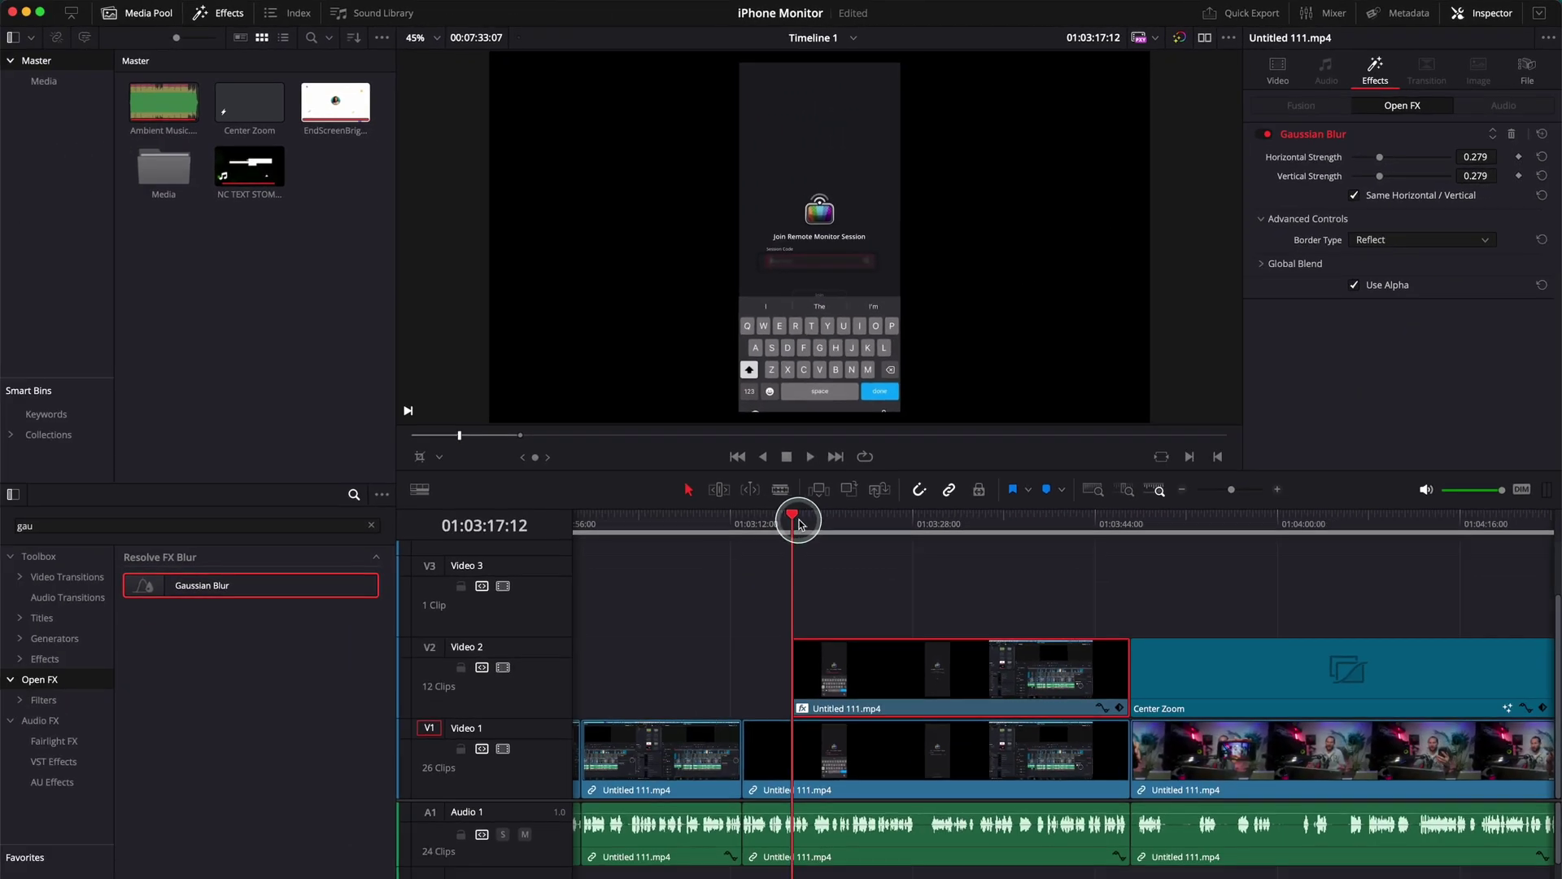
Trim both the start and end of the blurred V2 clip shorter, then check at 01:03:17:12.
left_click_drag(785, 525, 773, 520)
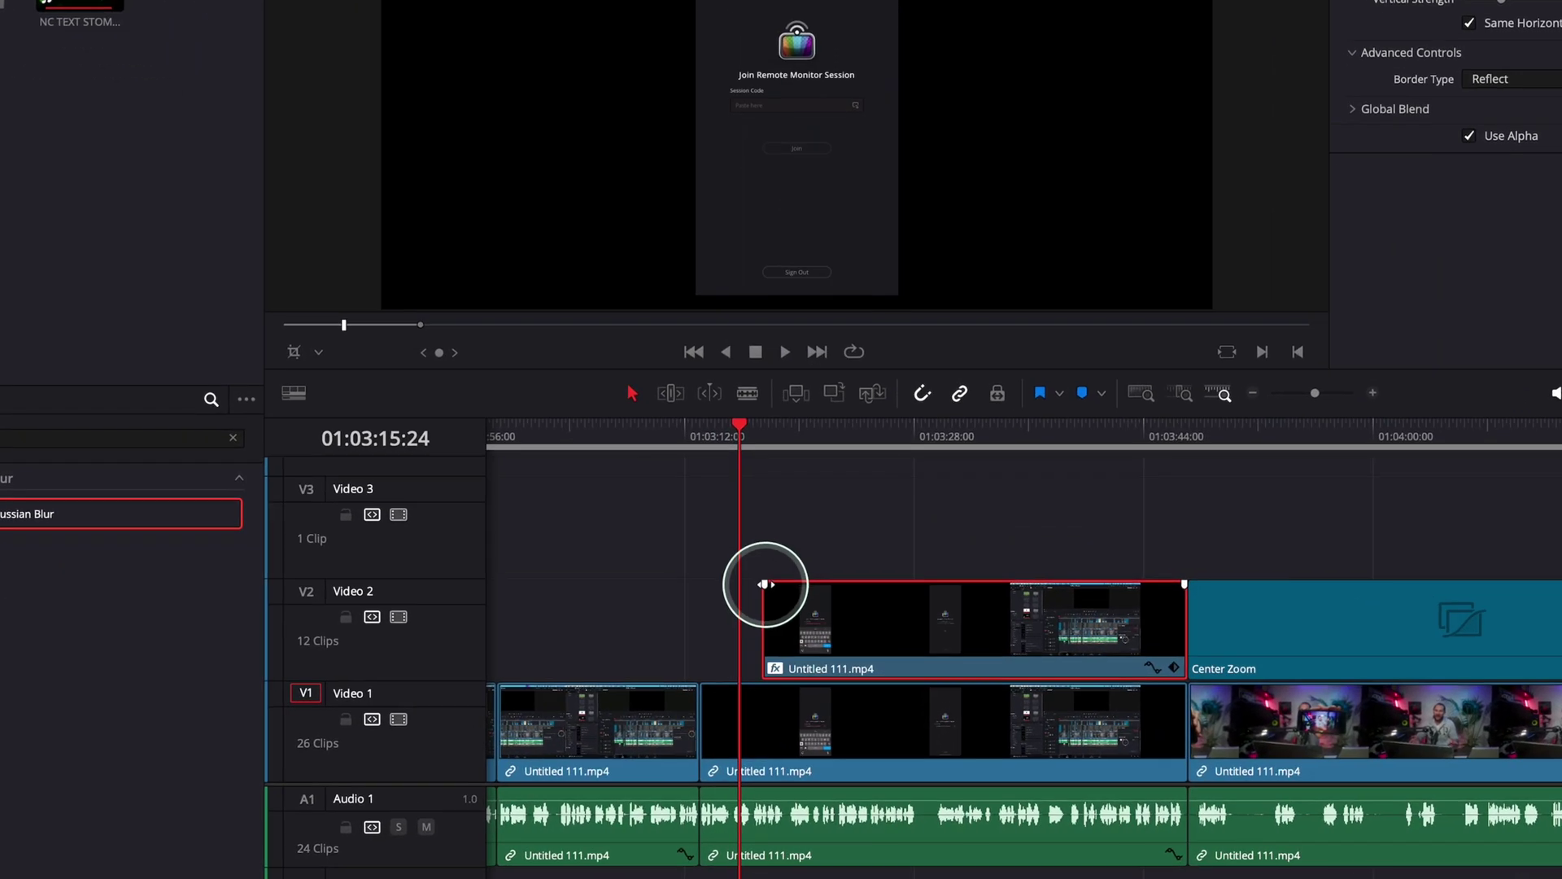
left_click_drag(763, 584, 817, 579)
left_click_drag(1185, 583, 1132, 584)
left_click_drag(735, 421, 763, 424)
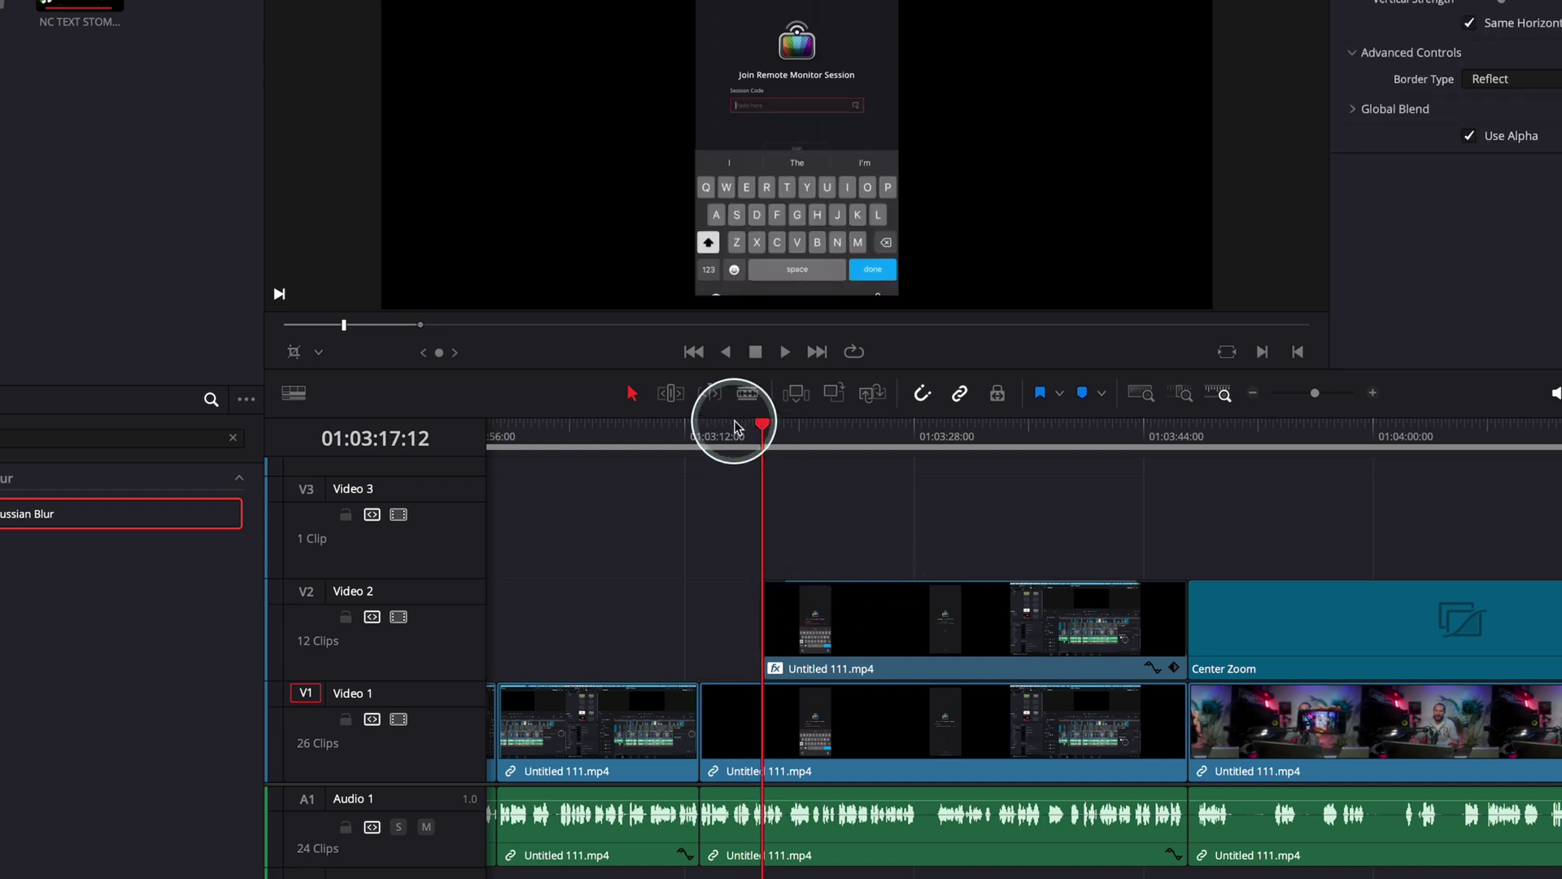